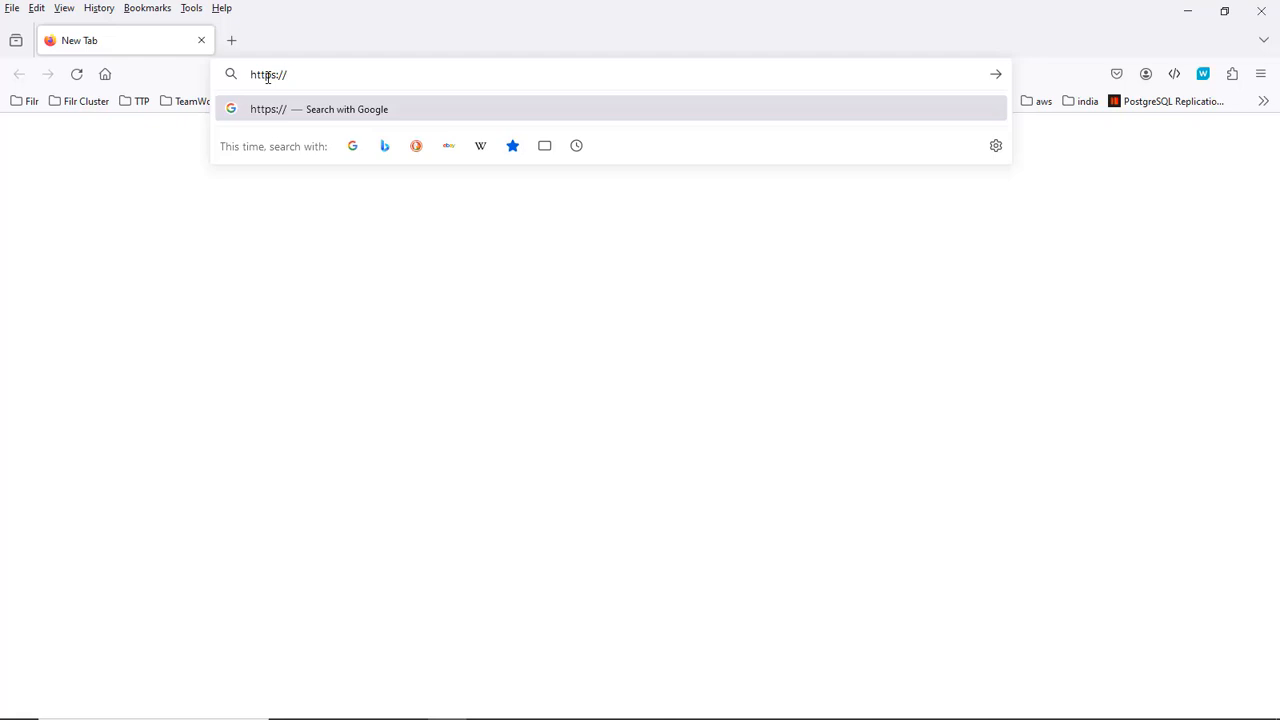
Step: Go to 172.17.2.69/admin in the Firefox address bar
{"action": "type", "text": "1"}
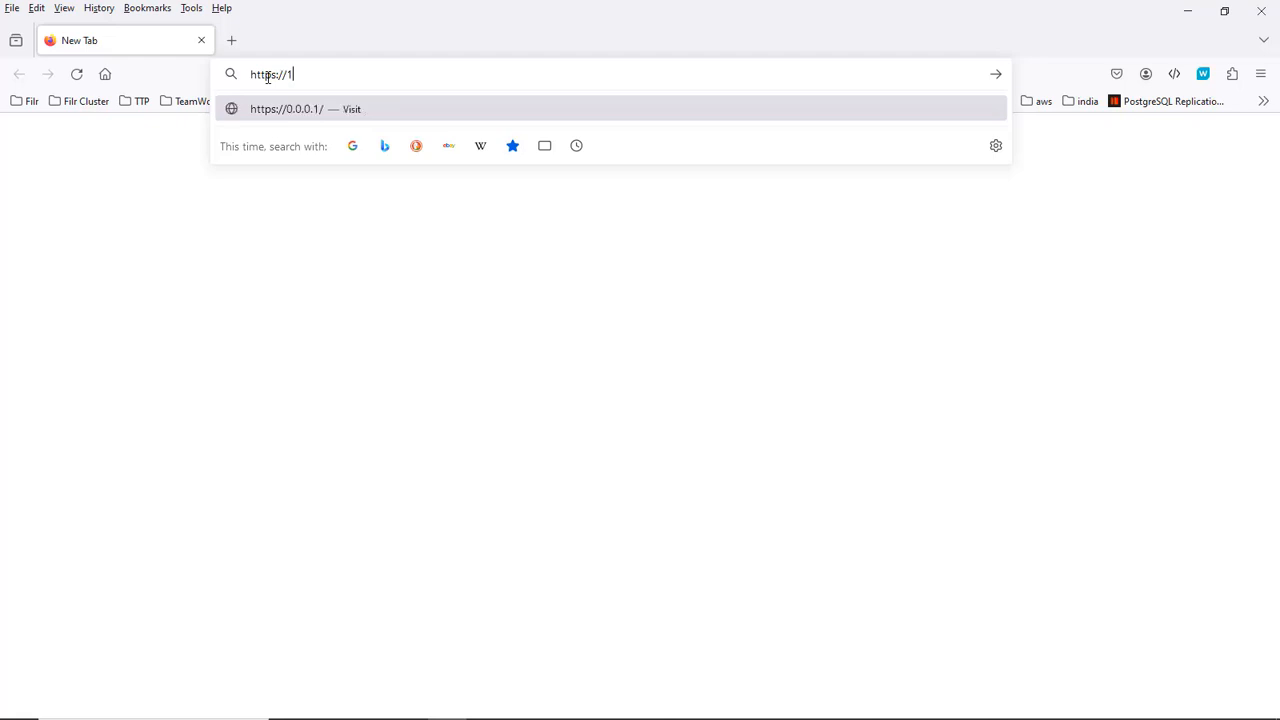
{"action": "type", "text": "72.17"}
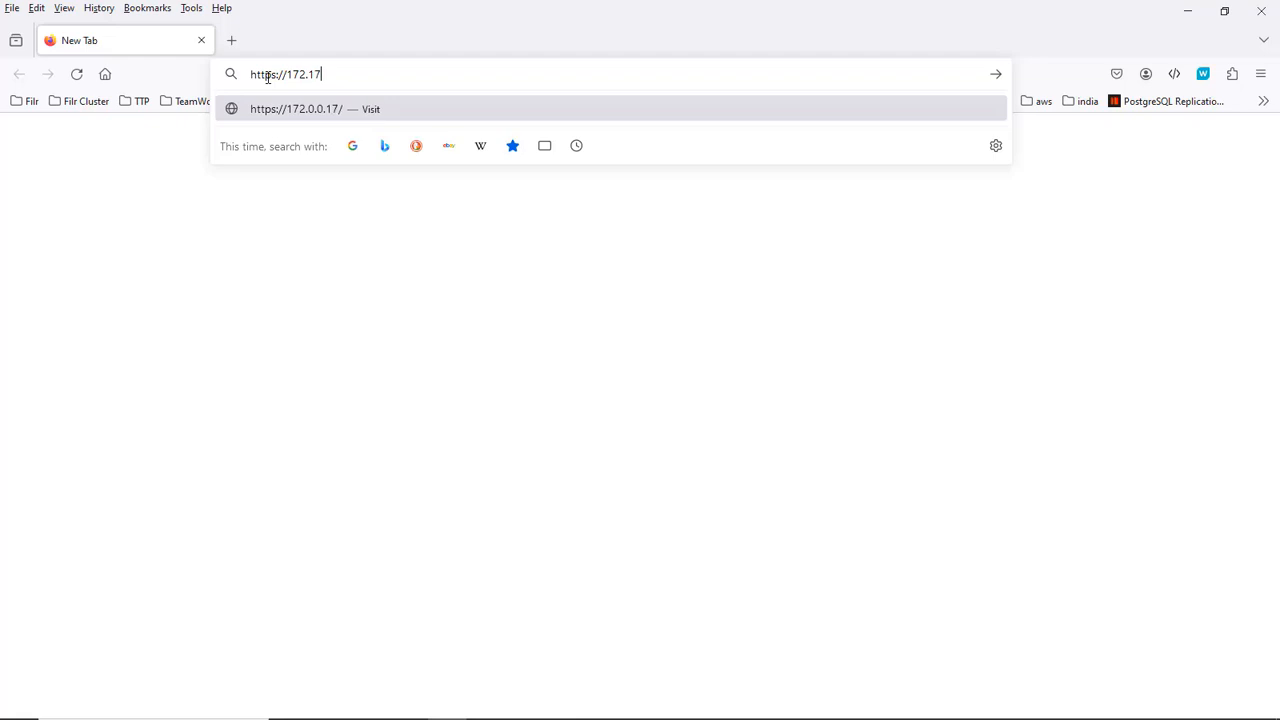
{"action": "type", "text": ".2.69/a"}
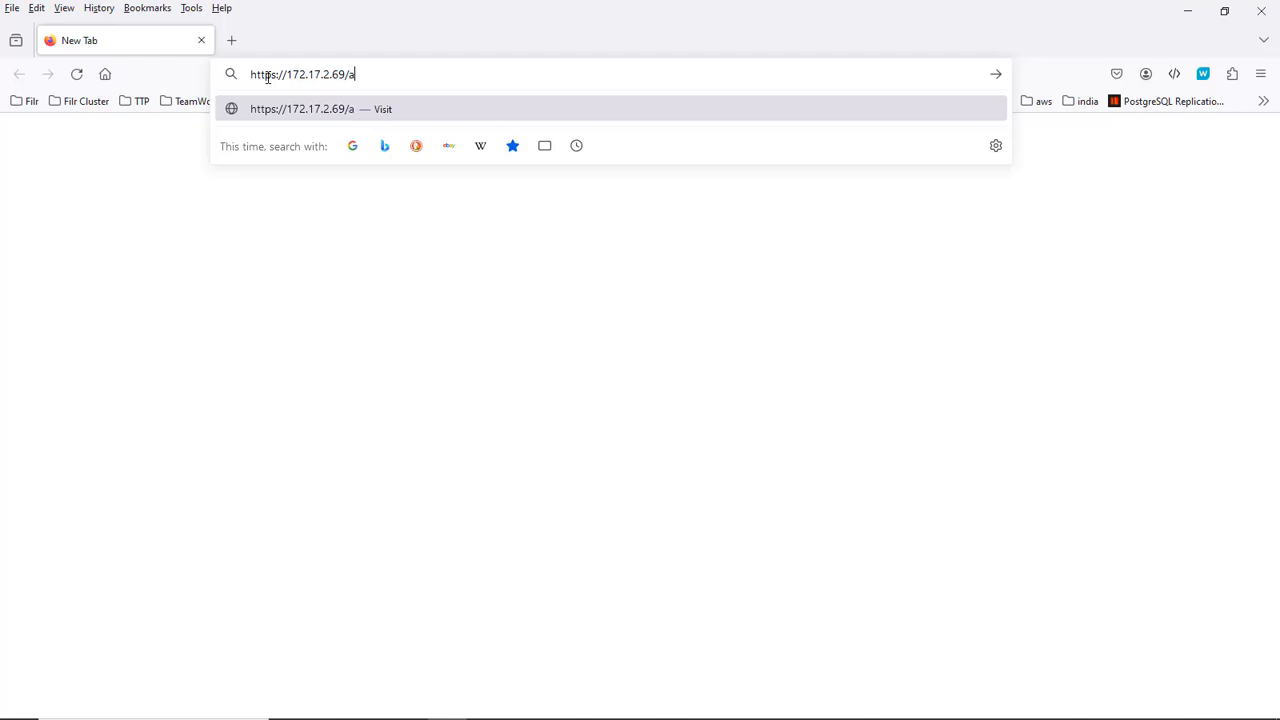
{"action": "type", "text": "dmin"}
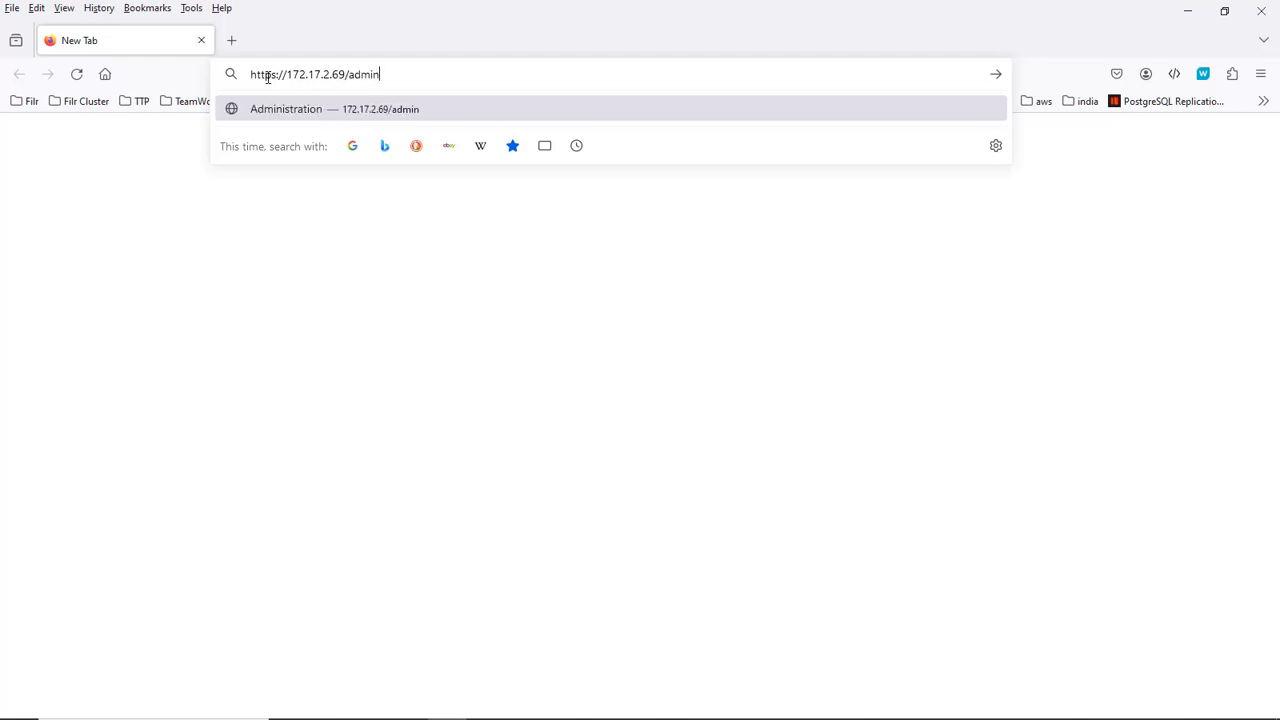
{"action": "key", "text": "Return"}
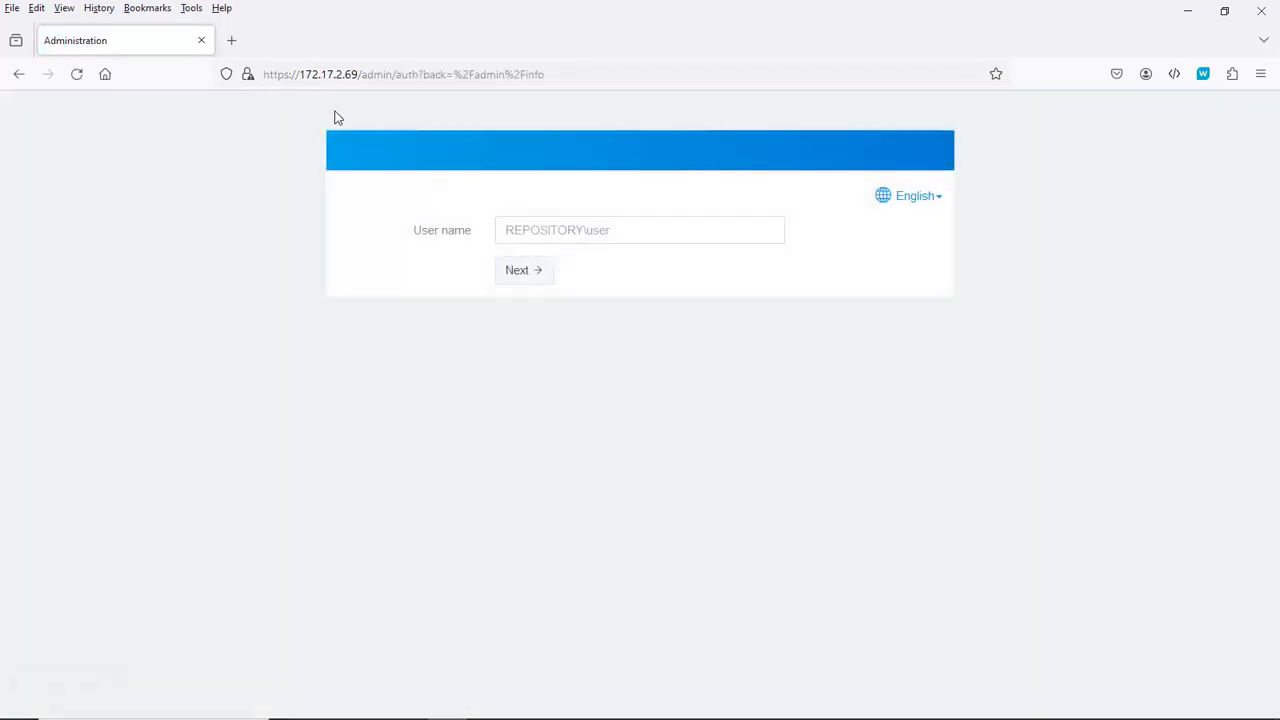
Step: Sign in as admin with the local administrator password
{"action": "left_click", "coordinate": [541, 228]}
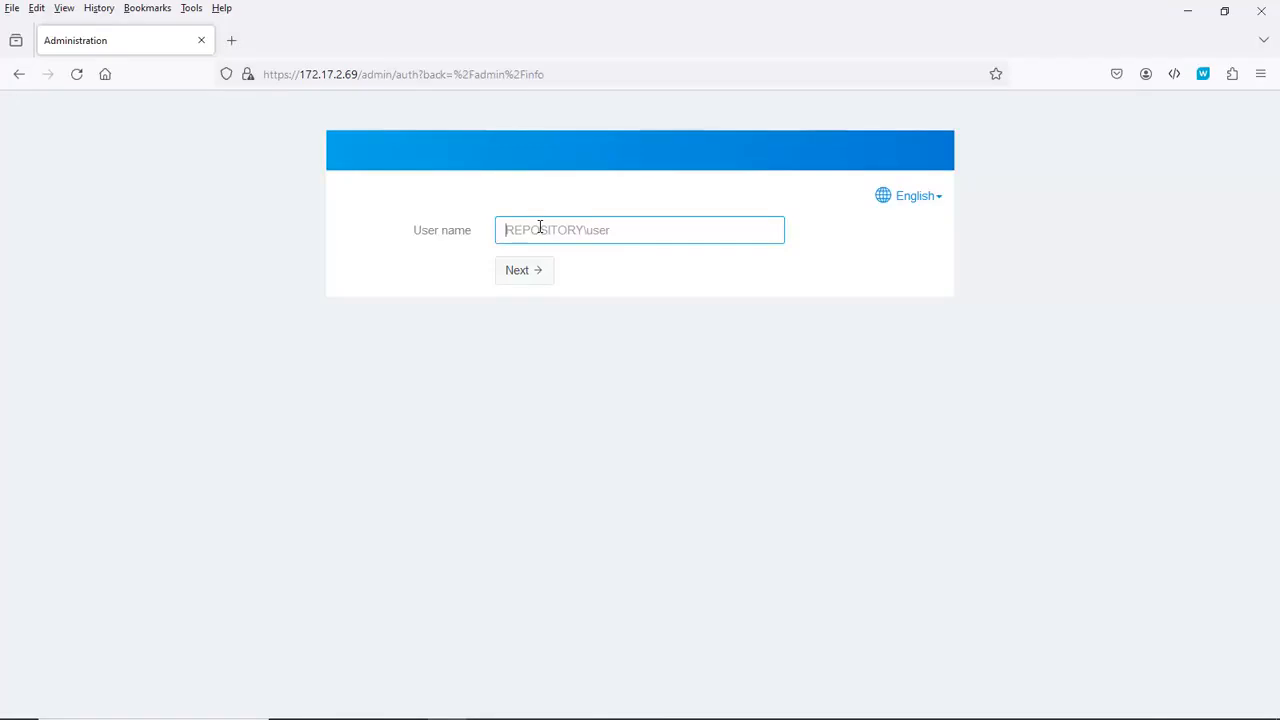
{"action": "type", "text": "admin"}
{"action": "key", "text": "Down"}
{"action": "key", "text": "Return"}
{"action": "key", "text": "Return"}
{"action": "type", "text": "*"}
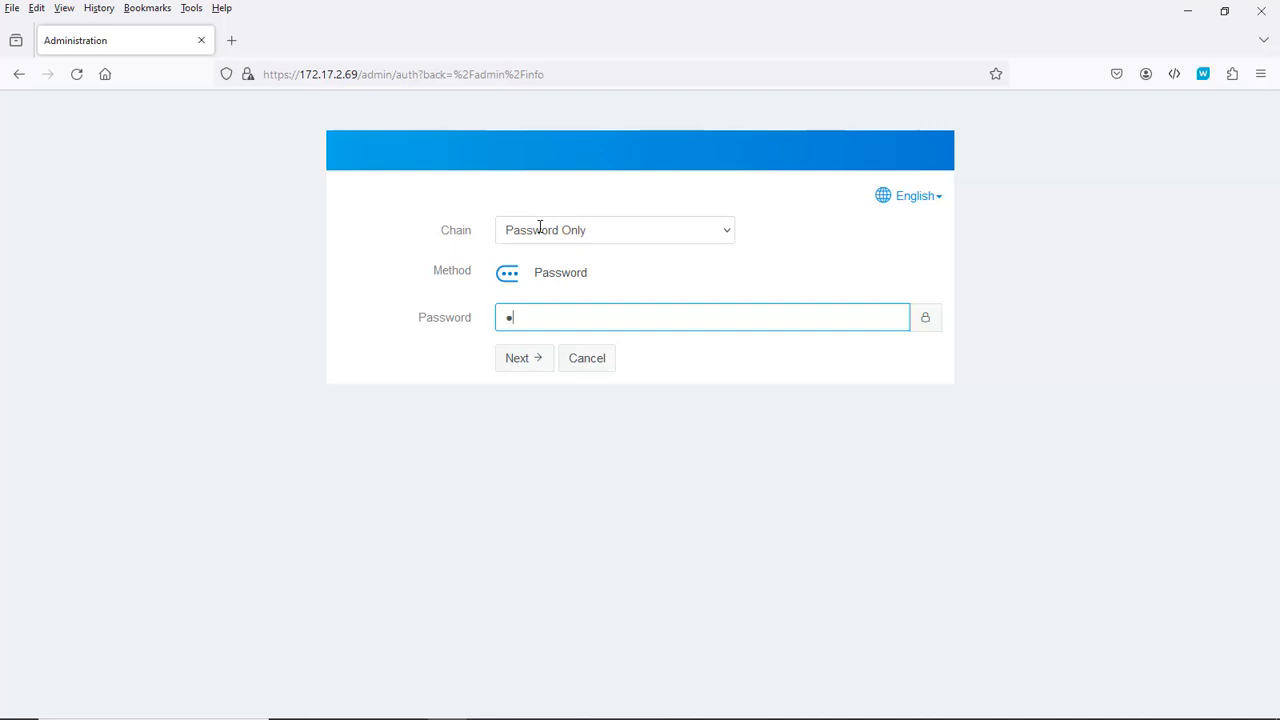
{"action": "type", "text": "*****"}
{"action": "key", "text": "Return"}
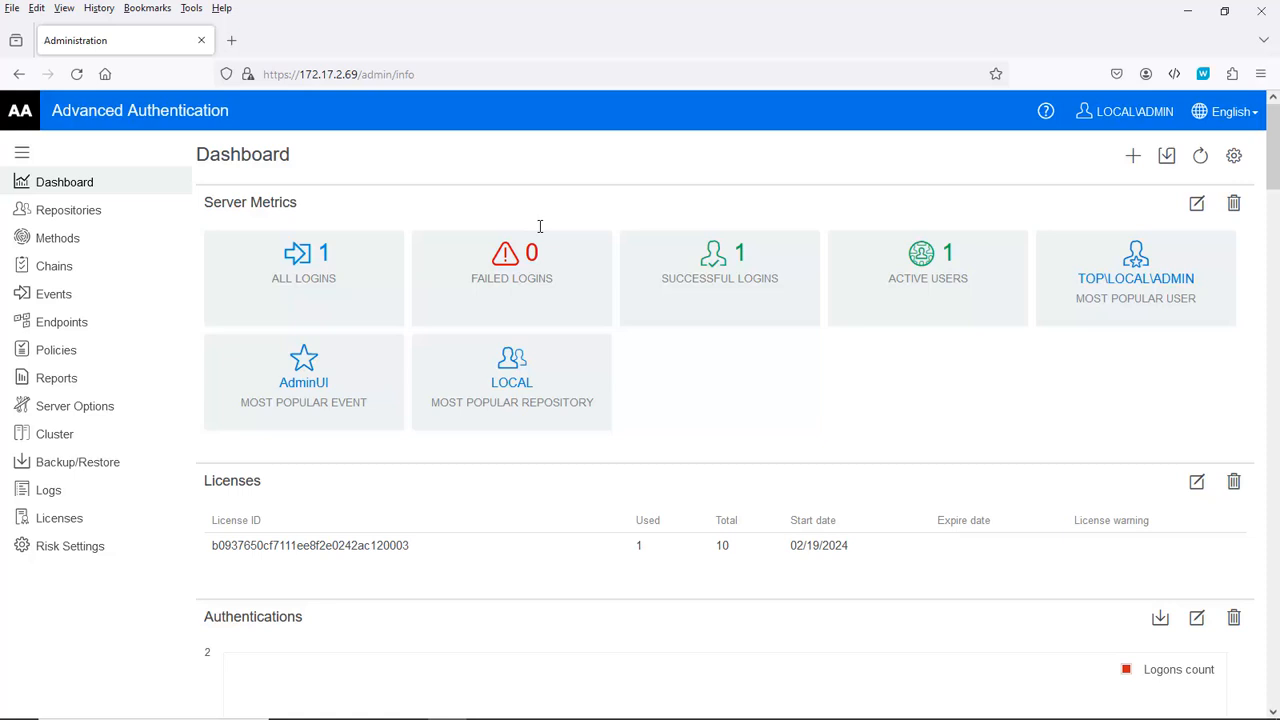
Step: Upload 2023-mydemo.biz.pfx with its password as the SSL certificate in Server Options, then hard-refresh
{"action": "left_click", "coordinate": [63, 413]}
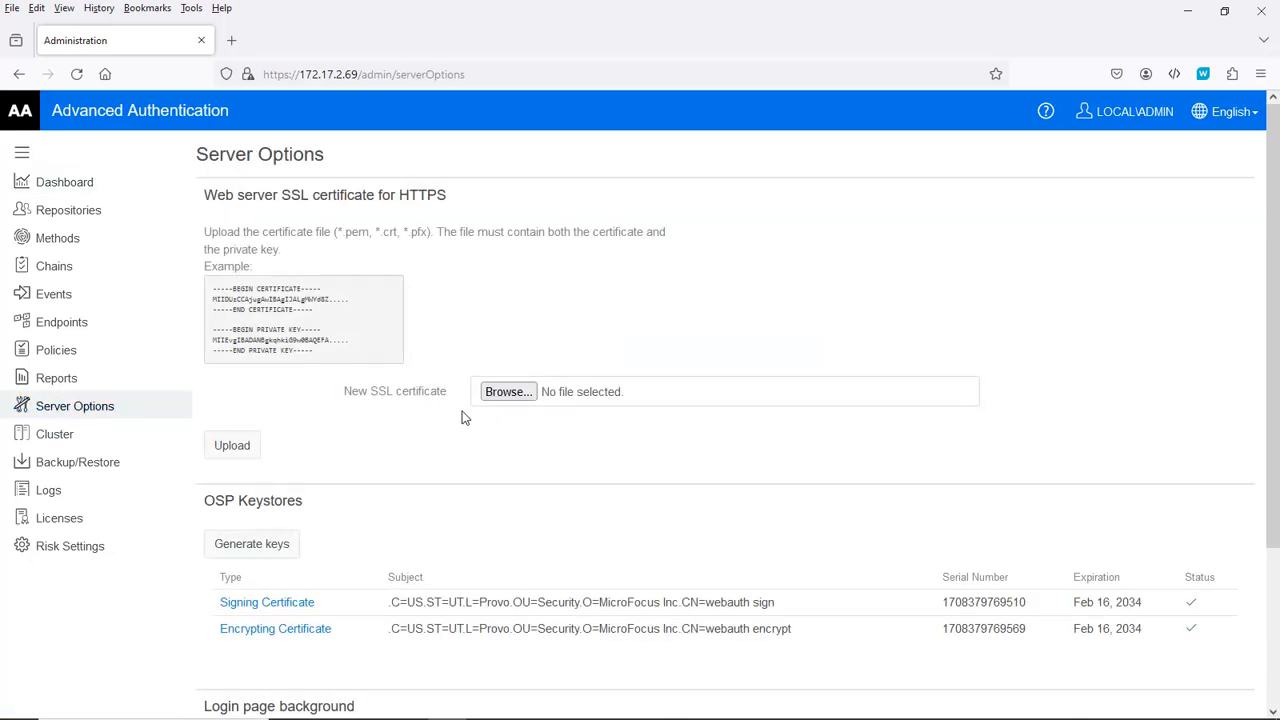
{"action": "left_click", "coordinate": [505, 393]}
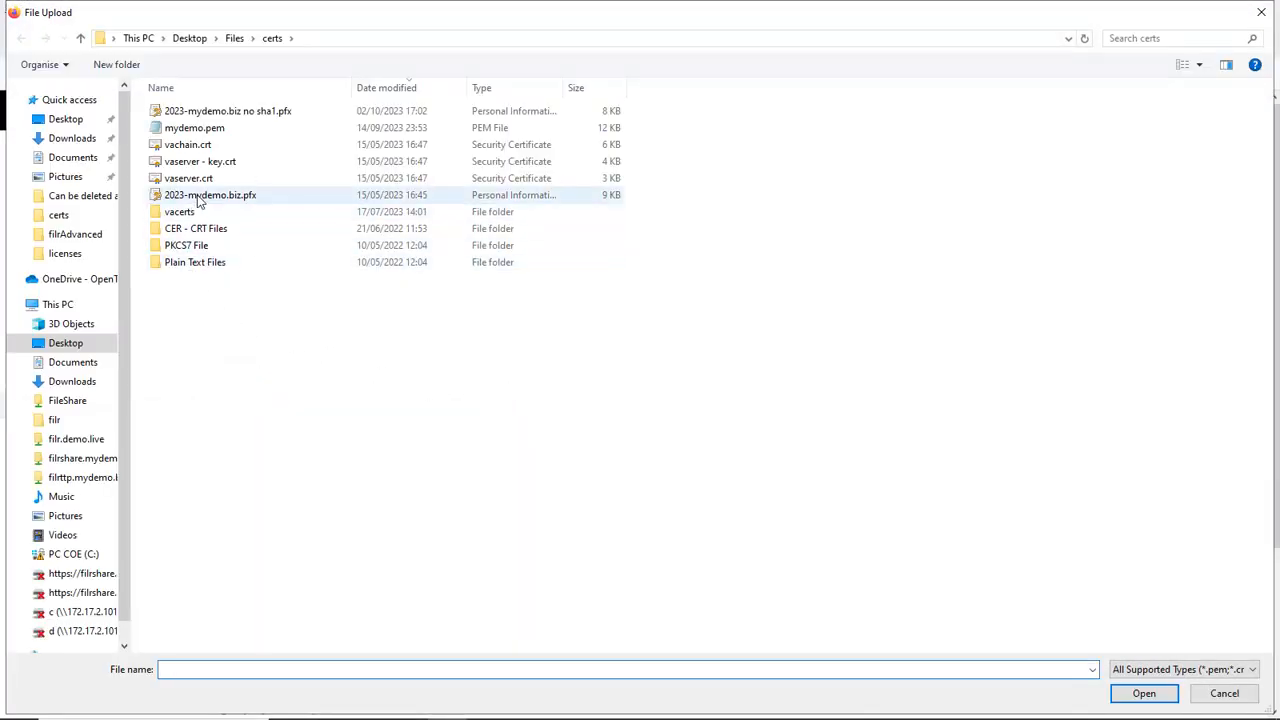
{"action": "double_click", "coordinate": [200, 196]}
{"action": "left_click", "coordinate": [497, 433]}
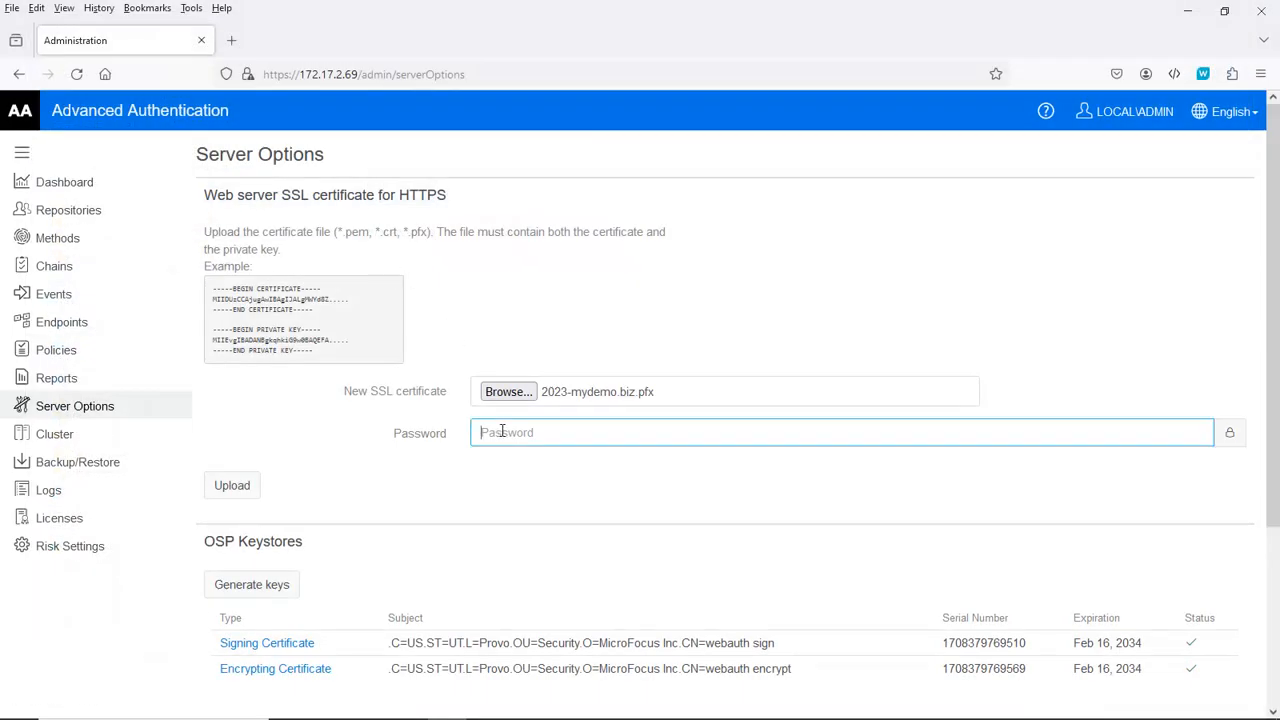
{"action": "key", "text": "ctrl+v"}
{"action": "left_click", "coordinate": [238, 494]}
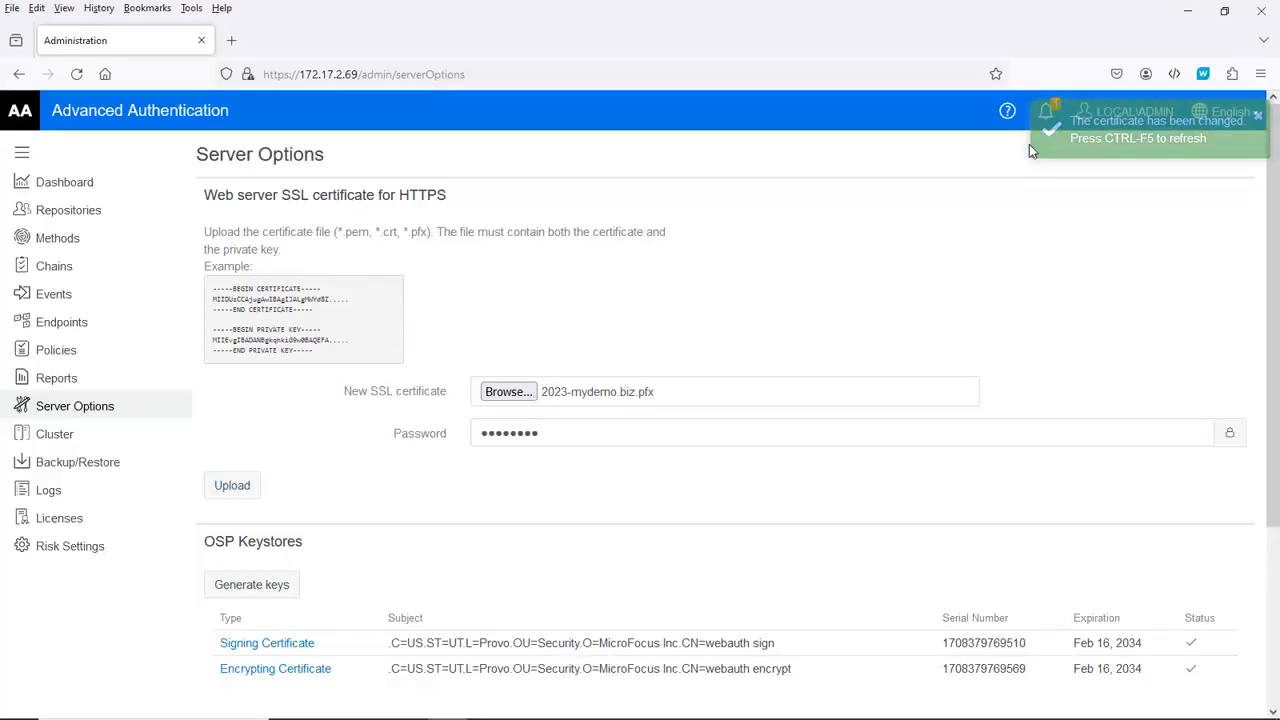
{"action": "key", "text": "ctrl+F5"}
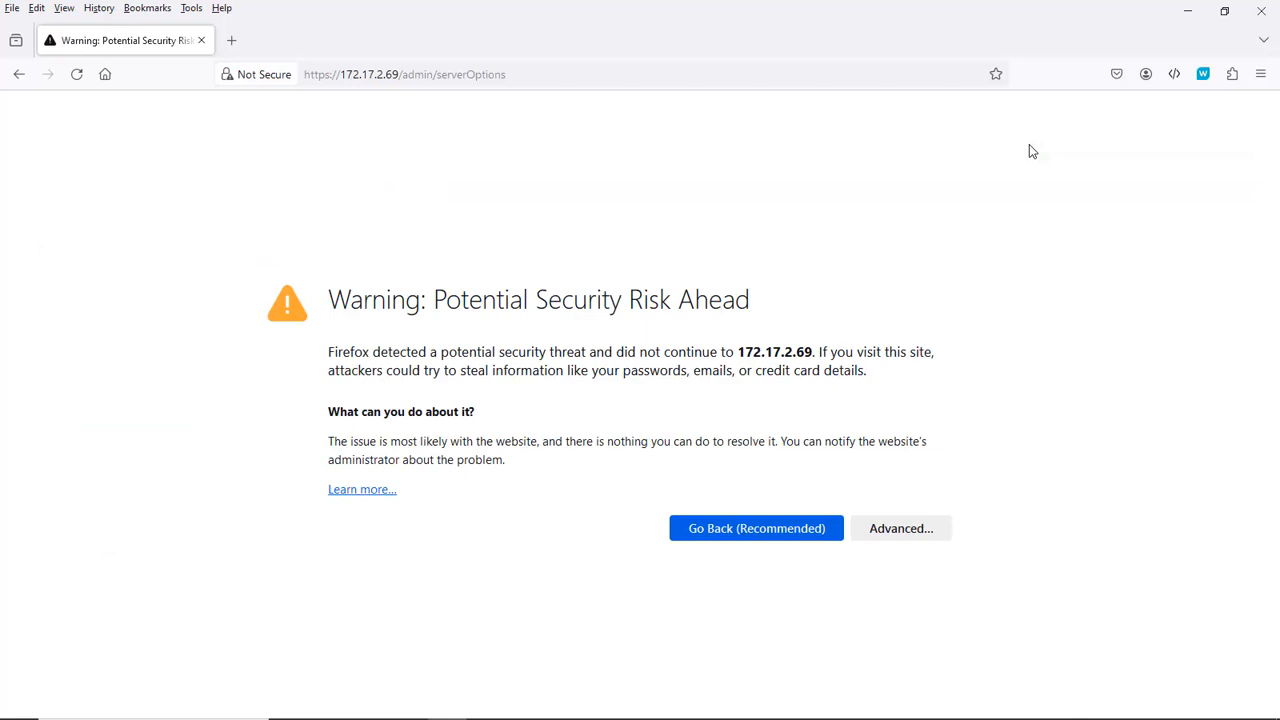
Step: Change the admin address host from 172.17.2.69 to aauth.mydemo.biz and load it
{"action": "left_click_drag", "start_coordinate": [341, 73], "coordinate": [399, 74]}
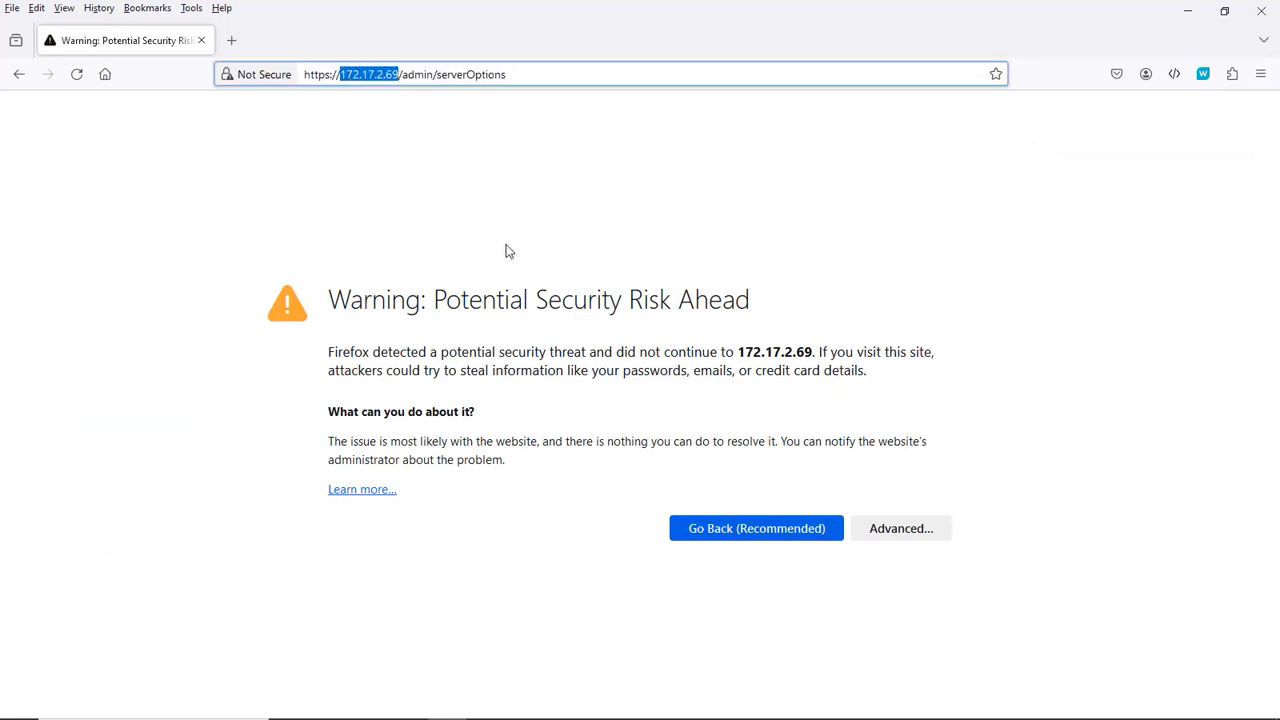
{"action": "type", "text": "aauth."}
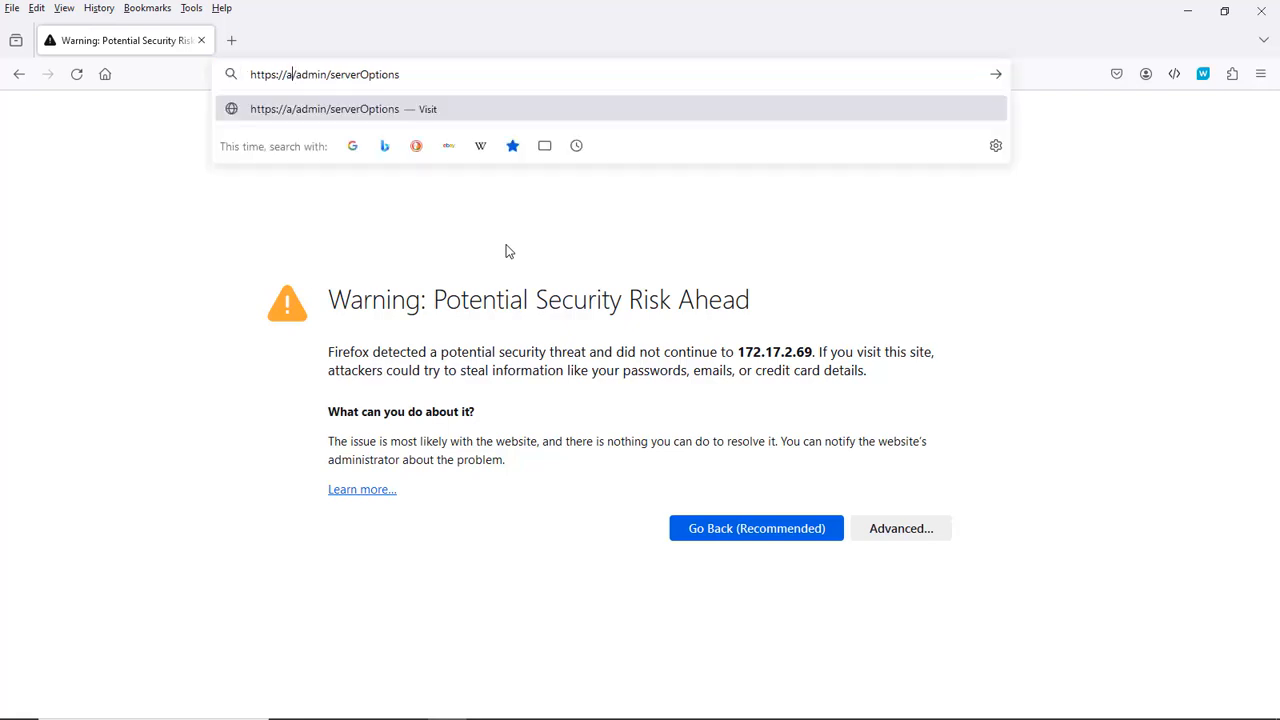
{"action": "type", "text": "mydemo.biz"}
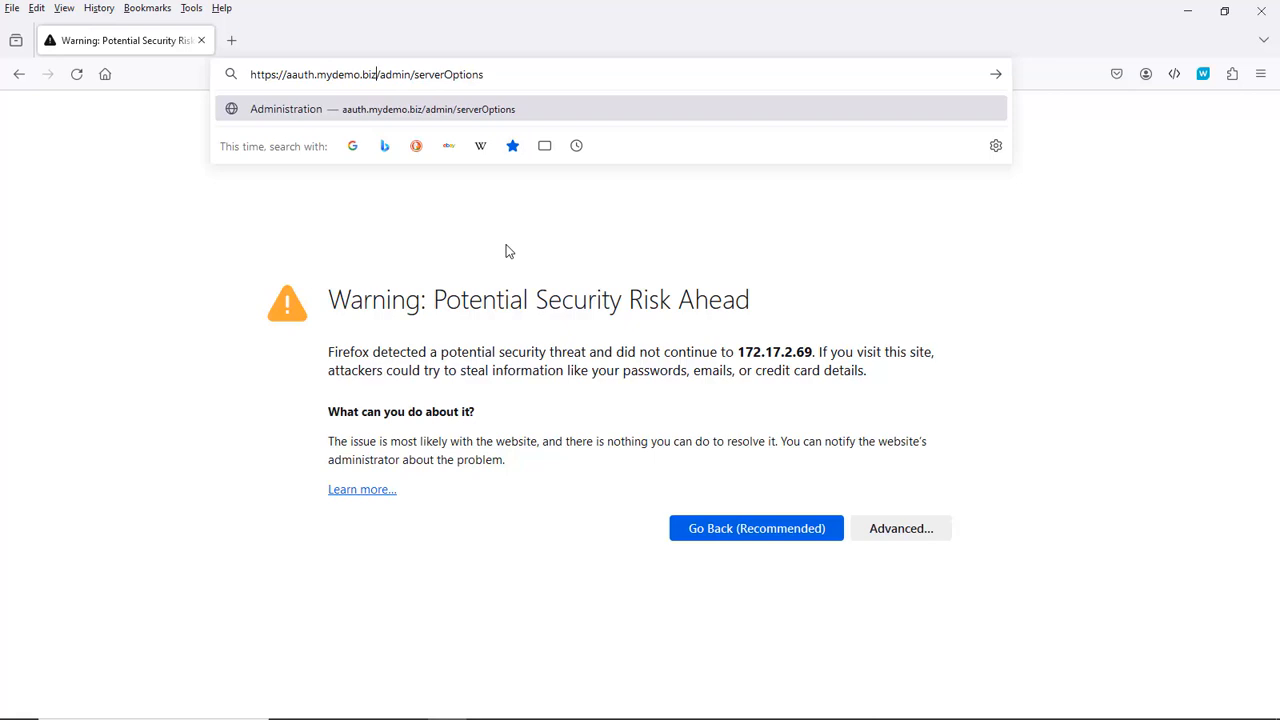
{"action": "key", "text": "Return"}
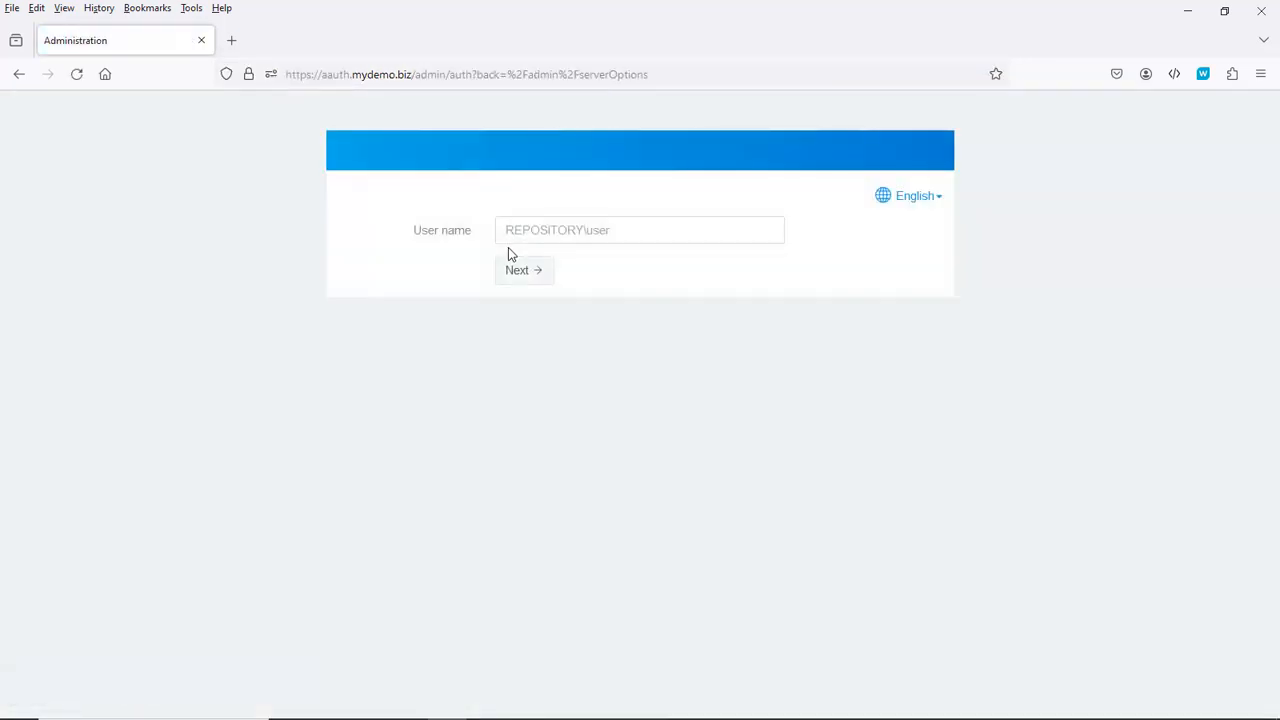
Step: Sign back in as admin with the administrator password
{"action": "left_click", "coordinate": [518, 232]}
{"action": "type", "text": "admin"}
{"action": "key", "text": "Return"}
{"action": "type", "text": "a*****"}
{"action": "key", "text": "Return"}
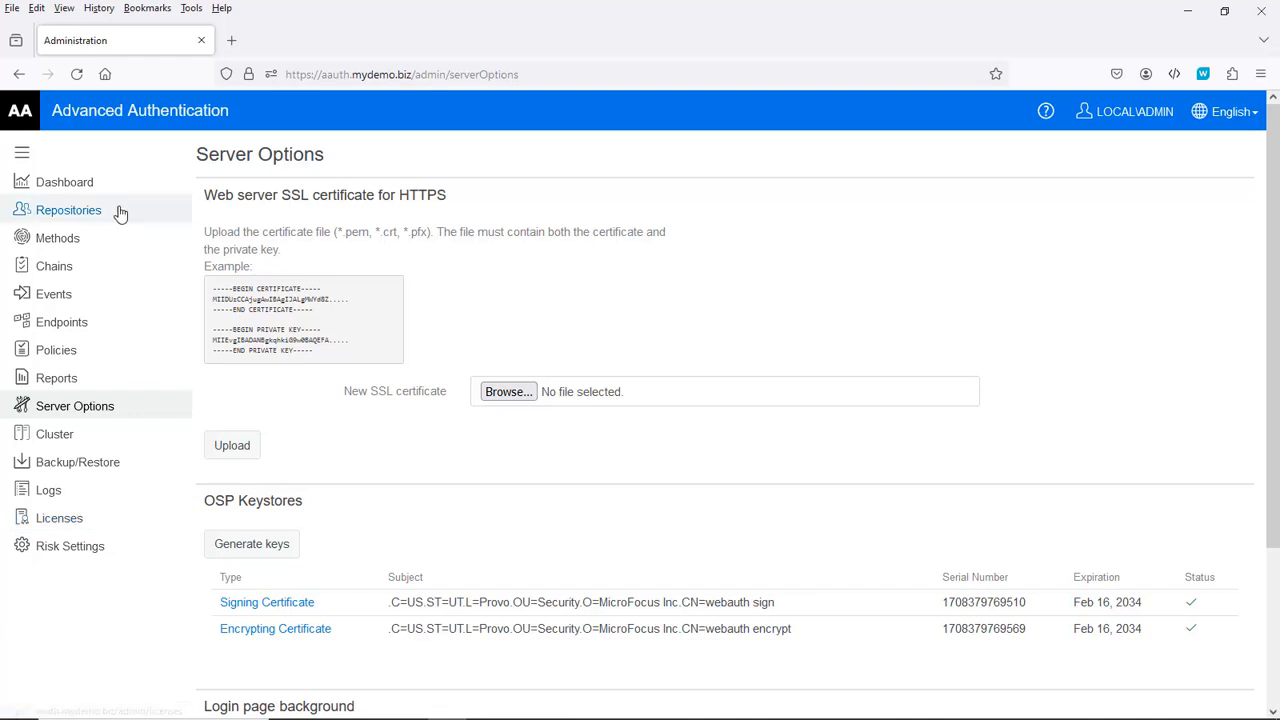
Step: Add a license by uploading the .lic file from Desktop > Files > licenses
{"action": "left_click", "coordinate": [55, 245]}
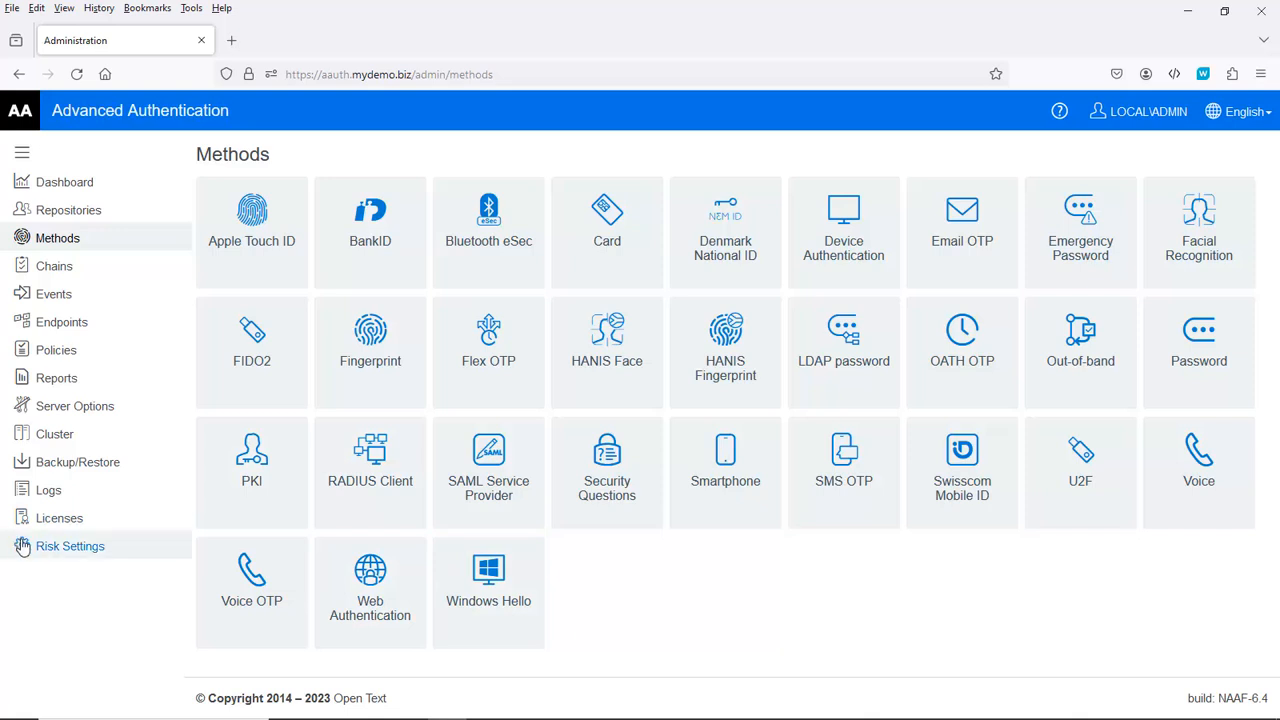
{"action": "left_click", "coordinate": [50, 522]}
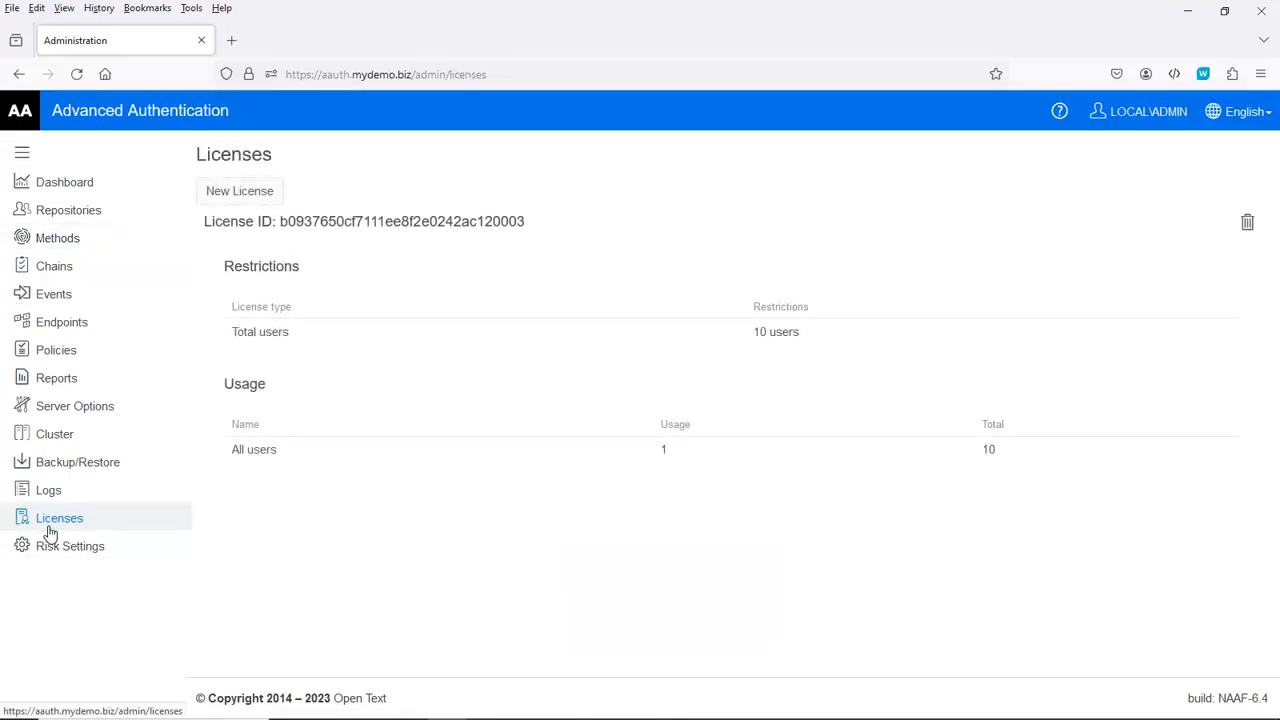
{"action": "left_click", "coordinate": [241, 196]}
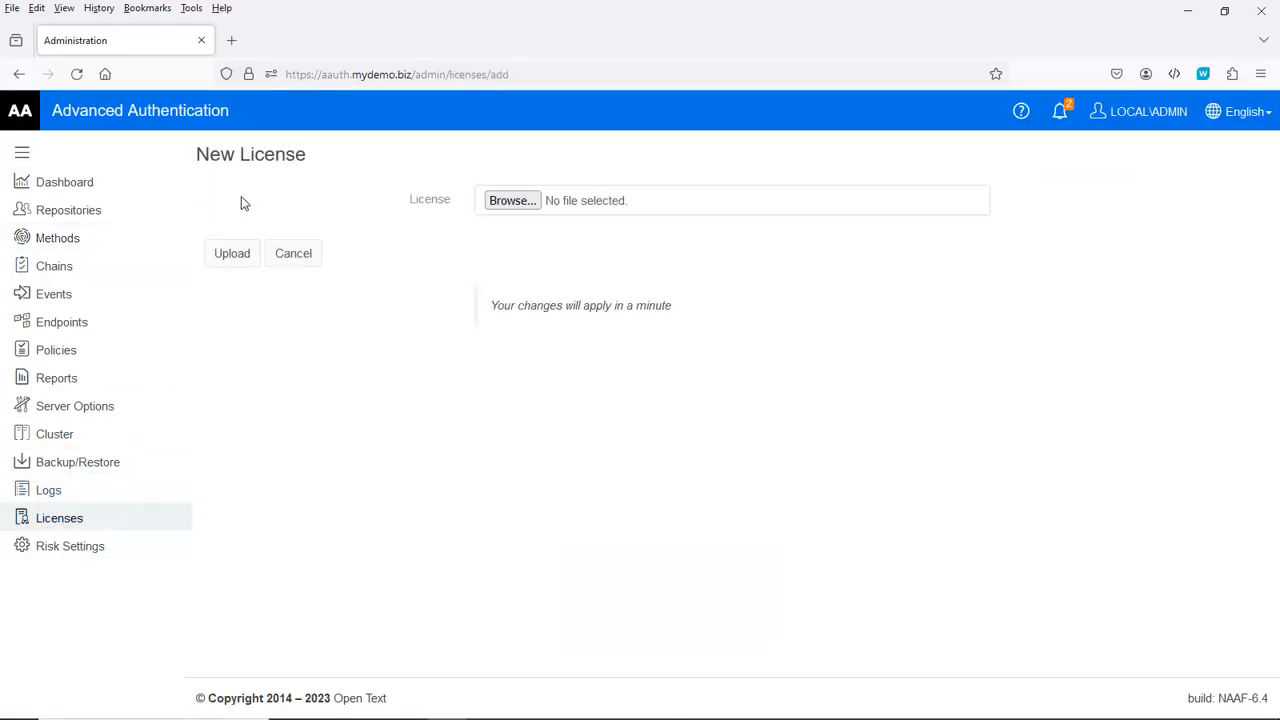
{"action": "left_click", "coordinate": [511, 203]}
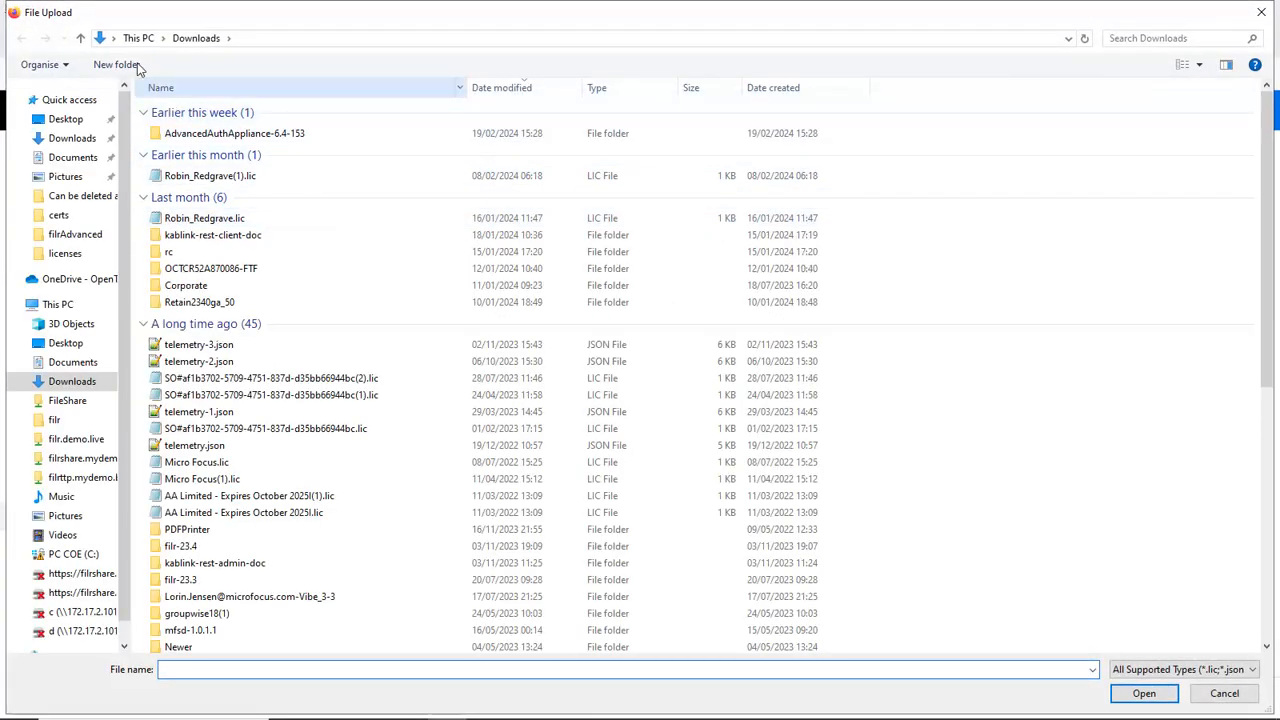
{"action": "left_click", "coordinate": [60, 119]}
{"action": "double_click", "coordinate": [174, 112]}
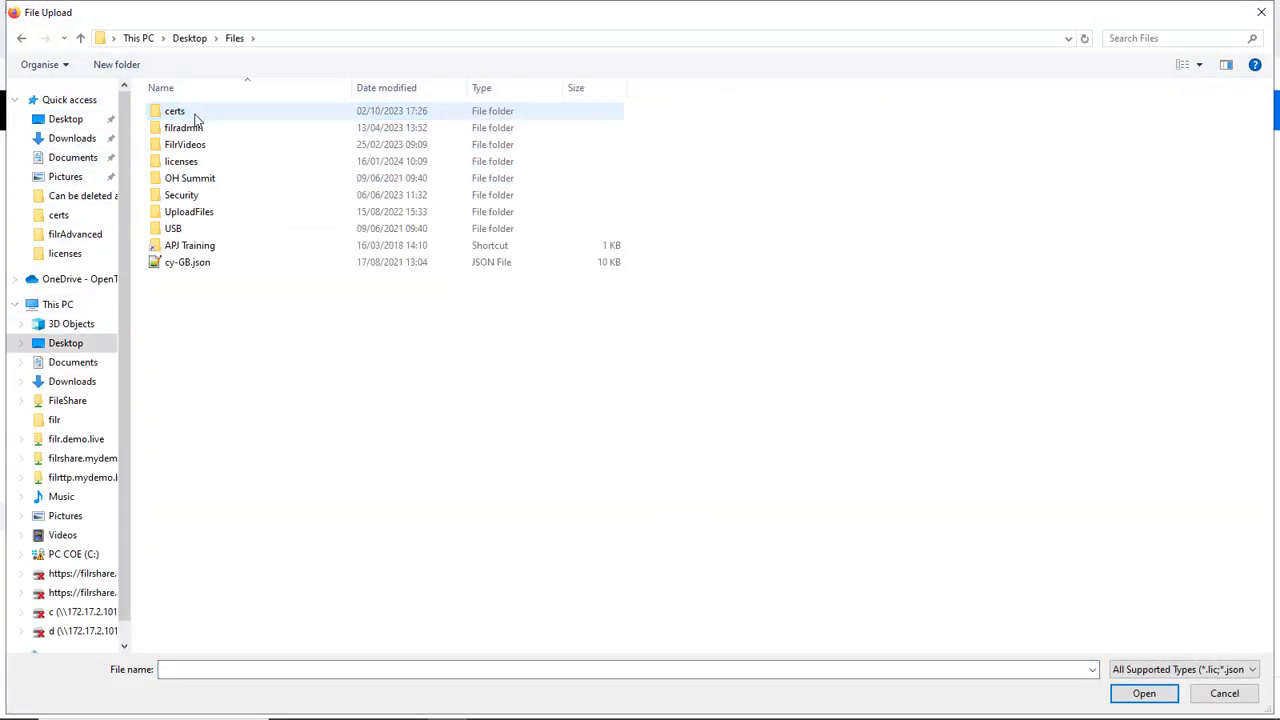
{"action": "double_click", "coordinate": [188, 161]}
{"action": "left_click", "coordinate": [242, 118]}
{"action": "double_click", "coordinate": [242, 112]}
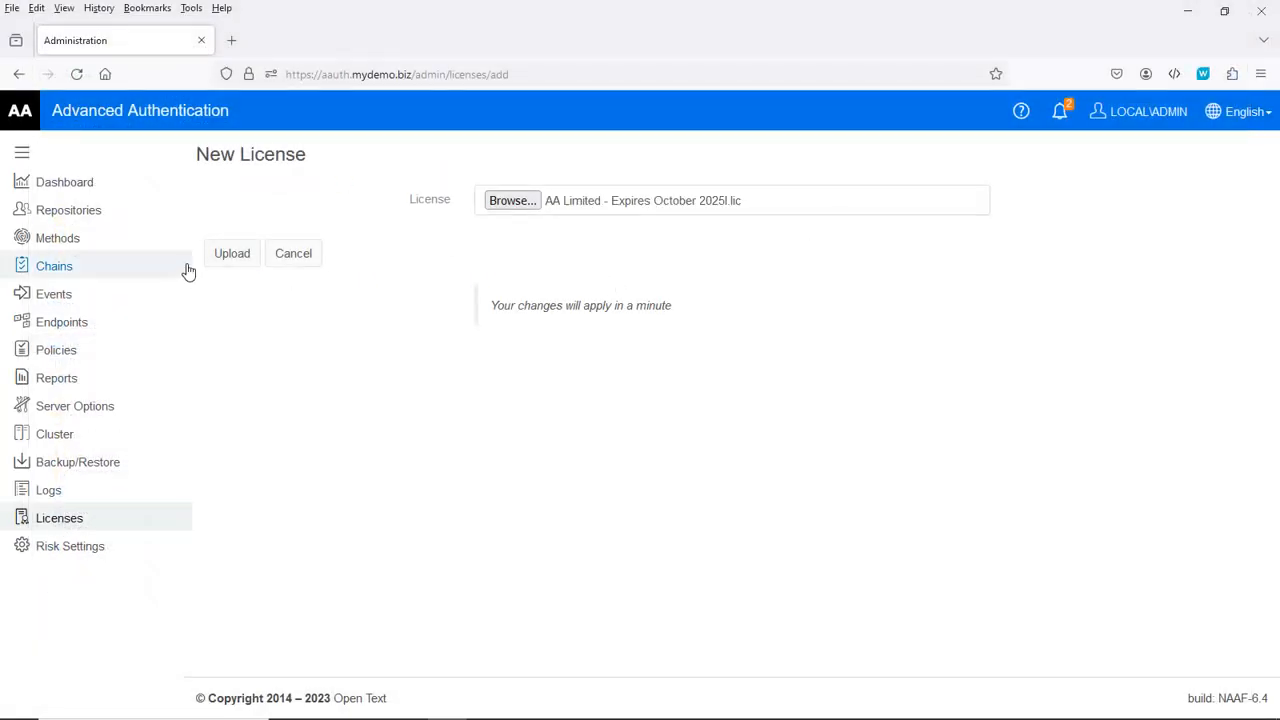
{"action": "left_click", "coordinate": [238, 257]}
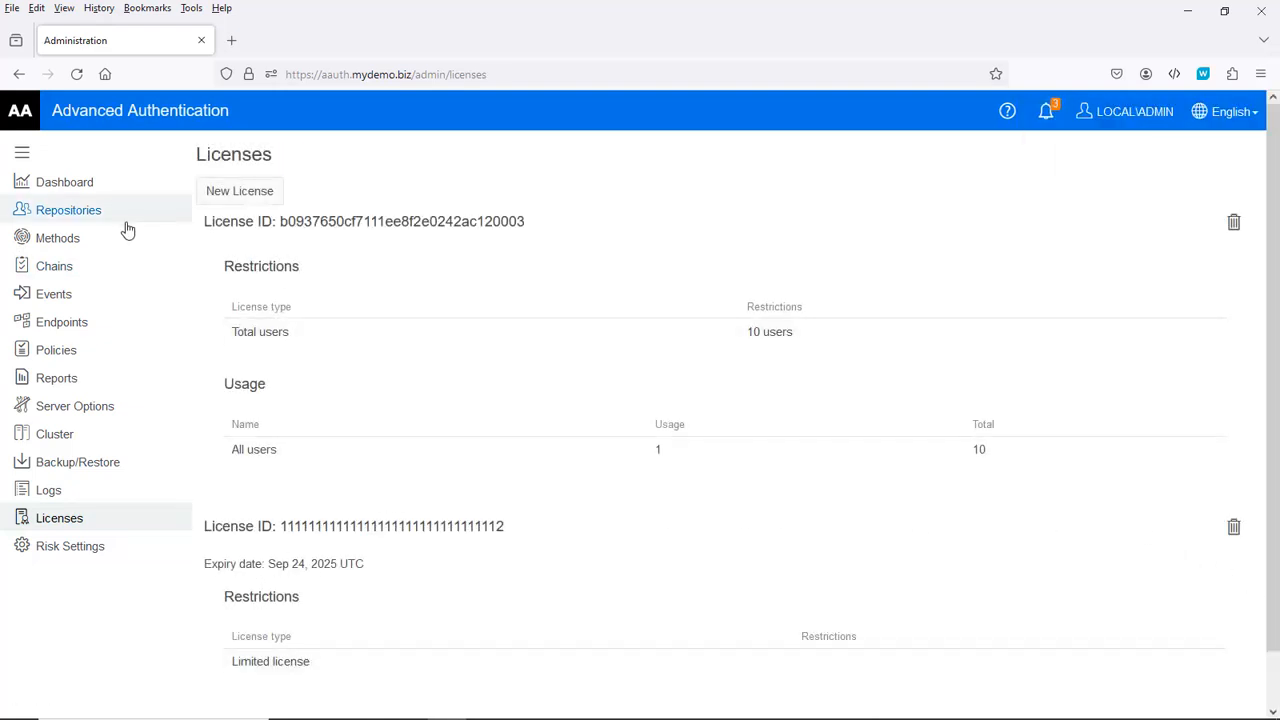
Step: Go from Methods to the Policies list and scroll down toward Mail sender
{"action": "left_click", "coordinate": [72, 240]}
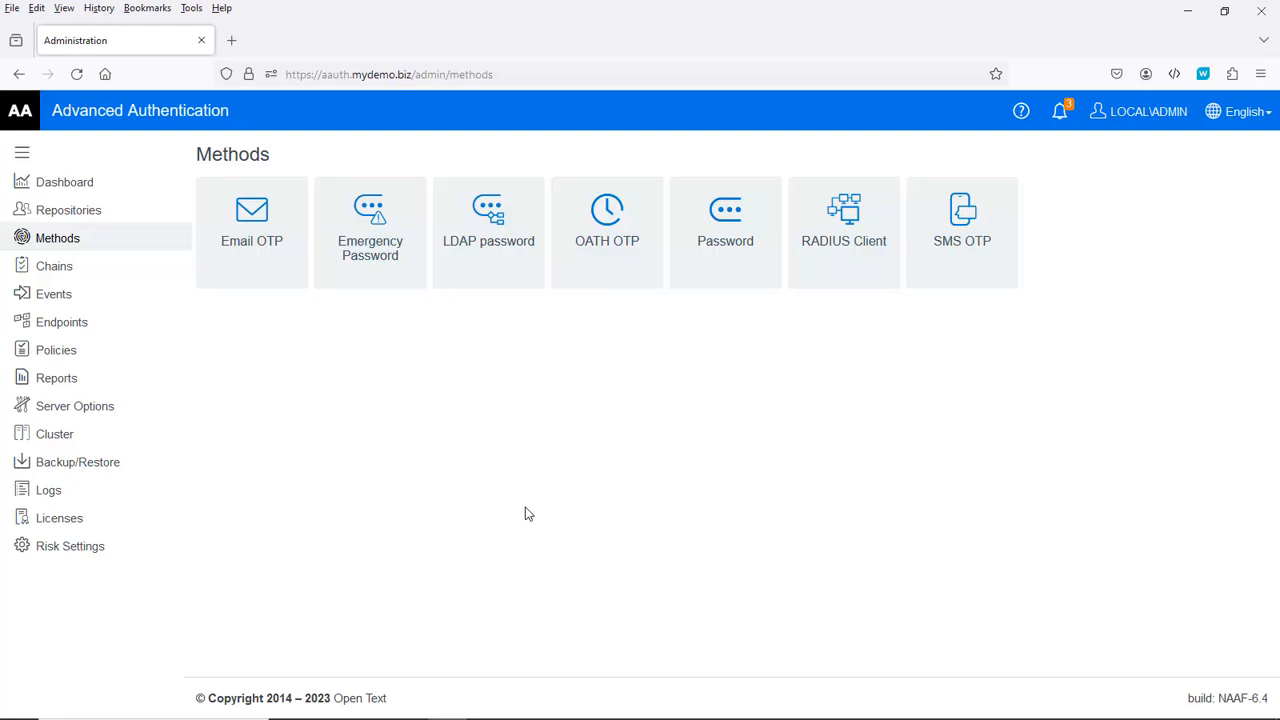
{"action": "left_click", "coordinate": [64, 355]}
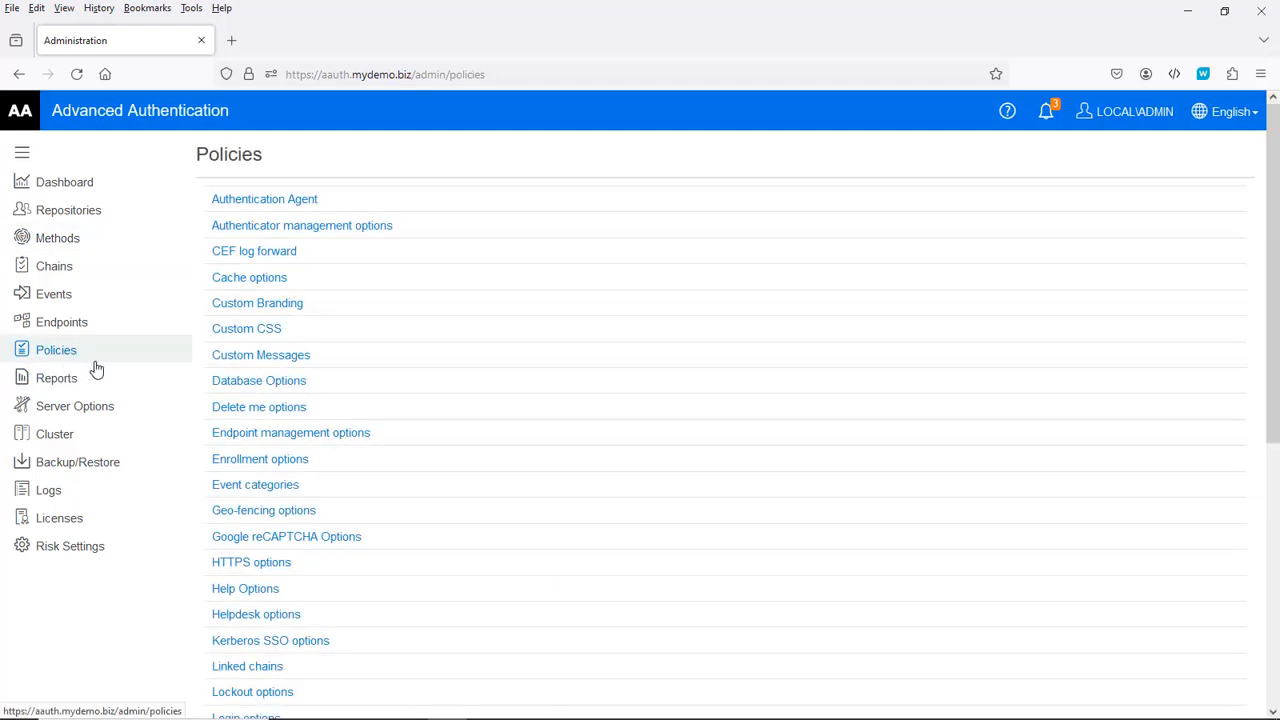
{"action": "scroll", "coordinate": [320, 346], "scroll_direction": "down", "scroll_amount": 5}
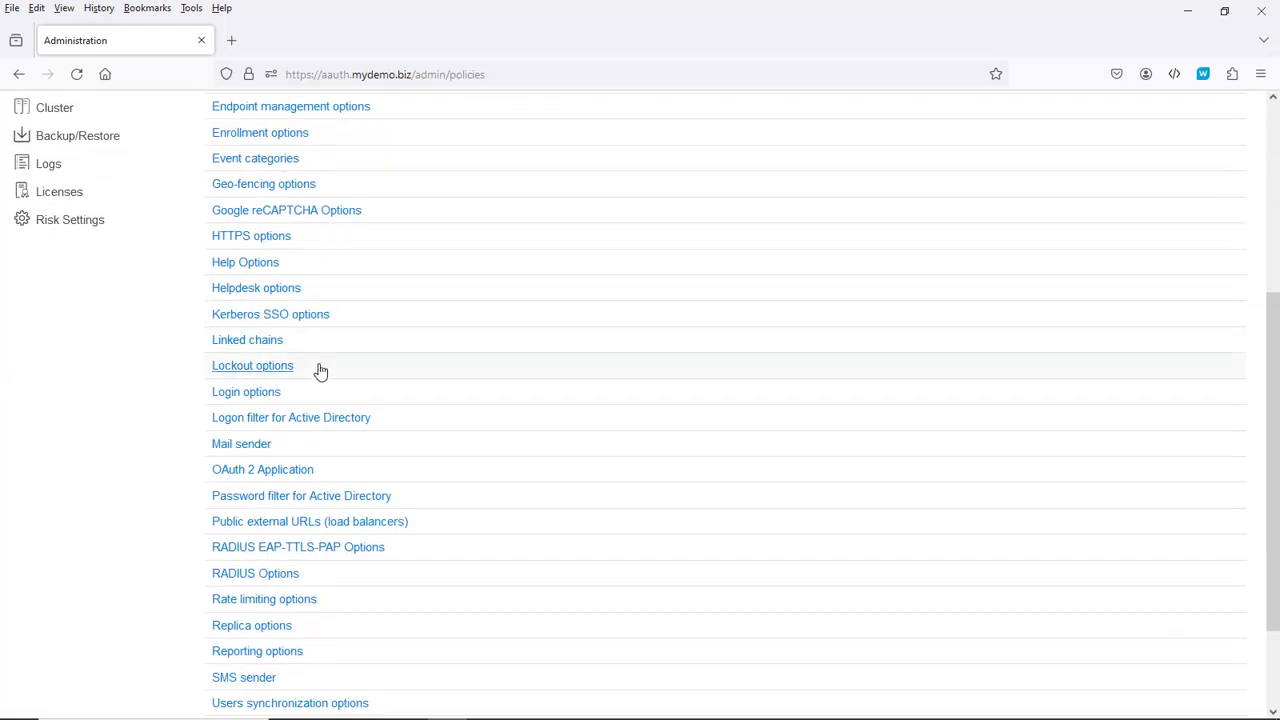
Step: Open the Mail sender policy and replace the localhost host with 172.17.2.23
{"action": "left_click", "coordinate": [257, 447]}
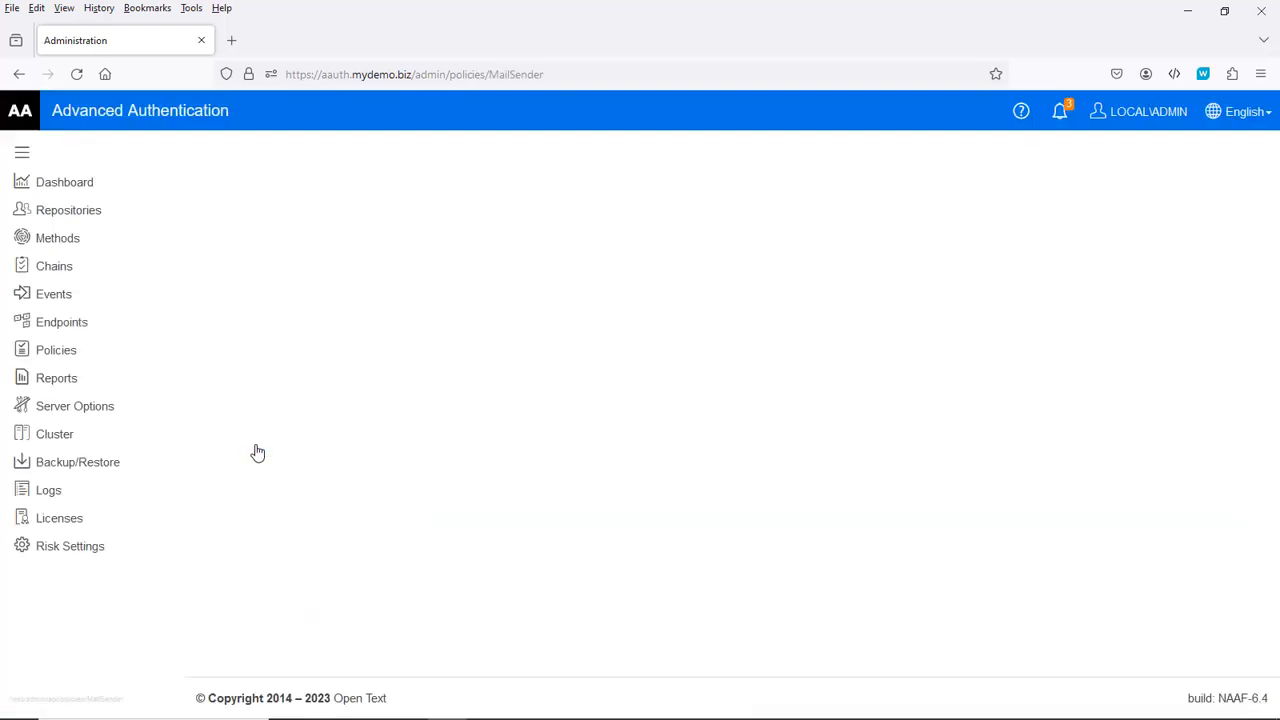
{"action": "left_click", "coordinate": [538, 210]}
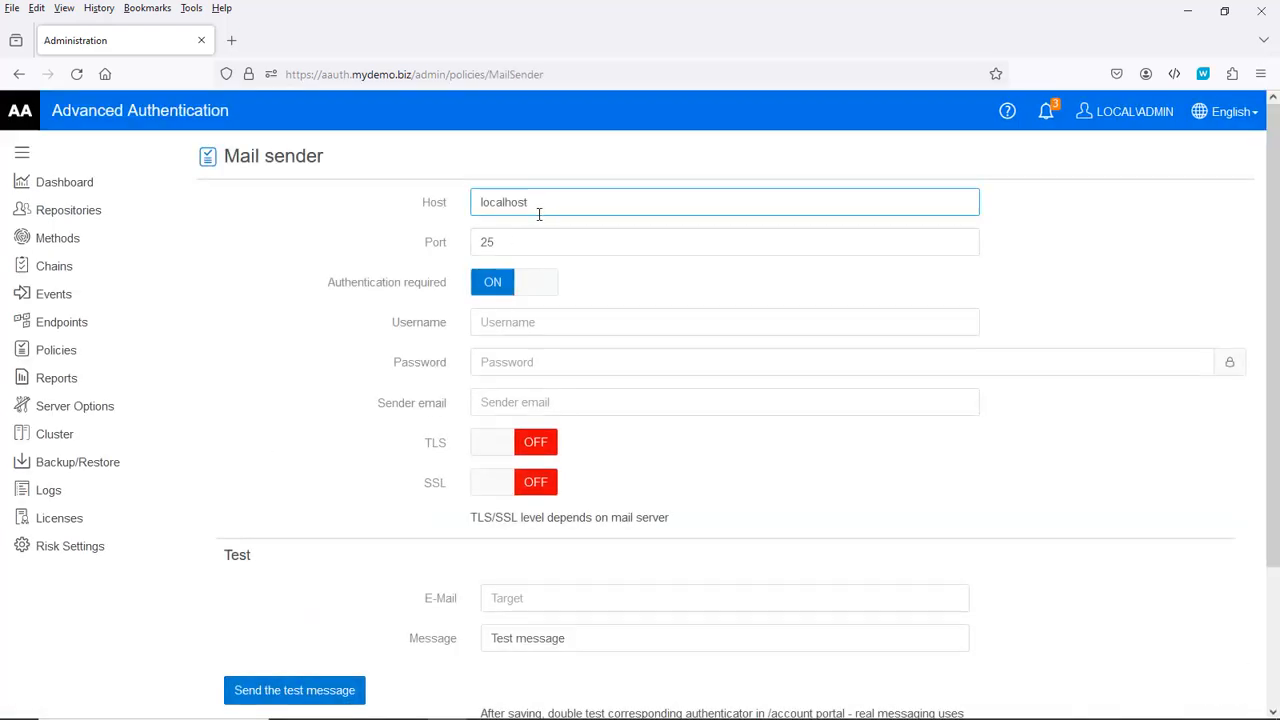
{"action": "left_click_drag", "start_coordinate": [540, 203], "coordinate": [391, 200]}
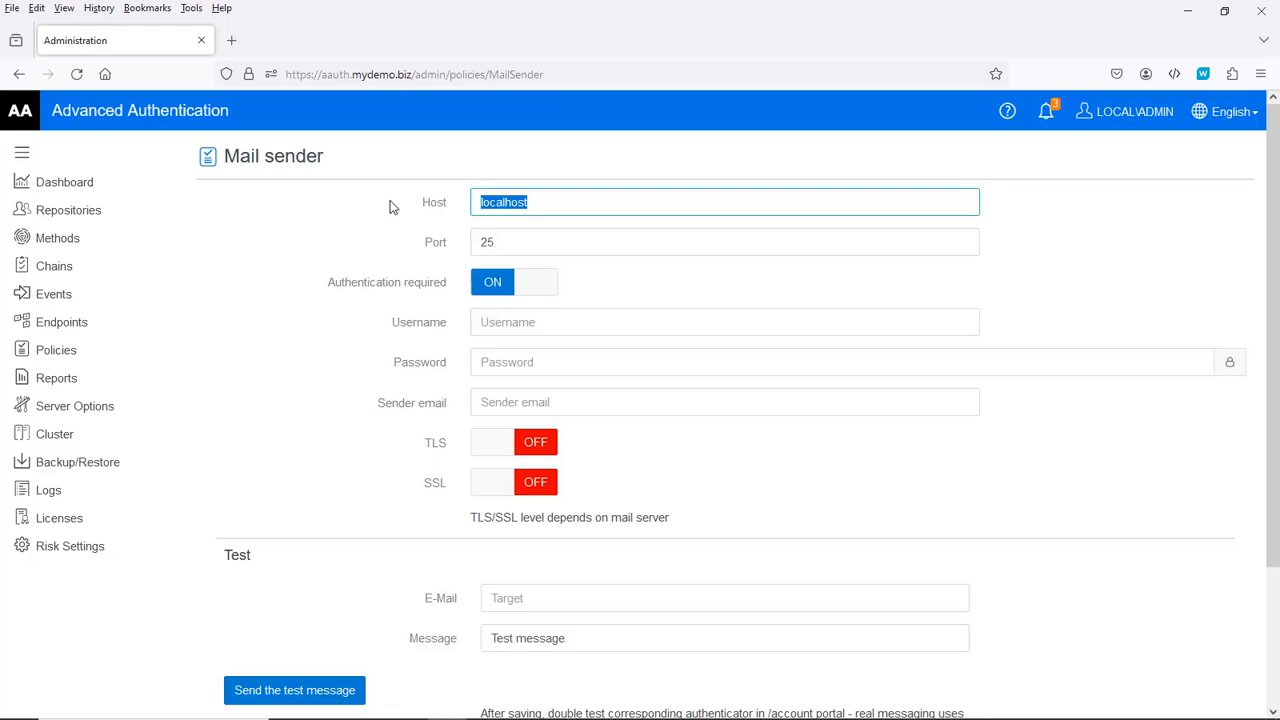
{"action": "type", "text": "172.17.2.23"}
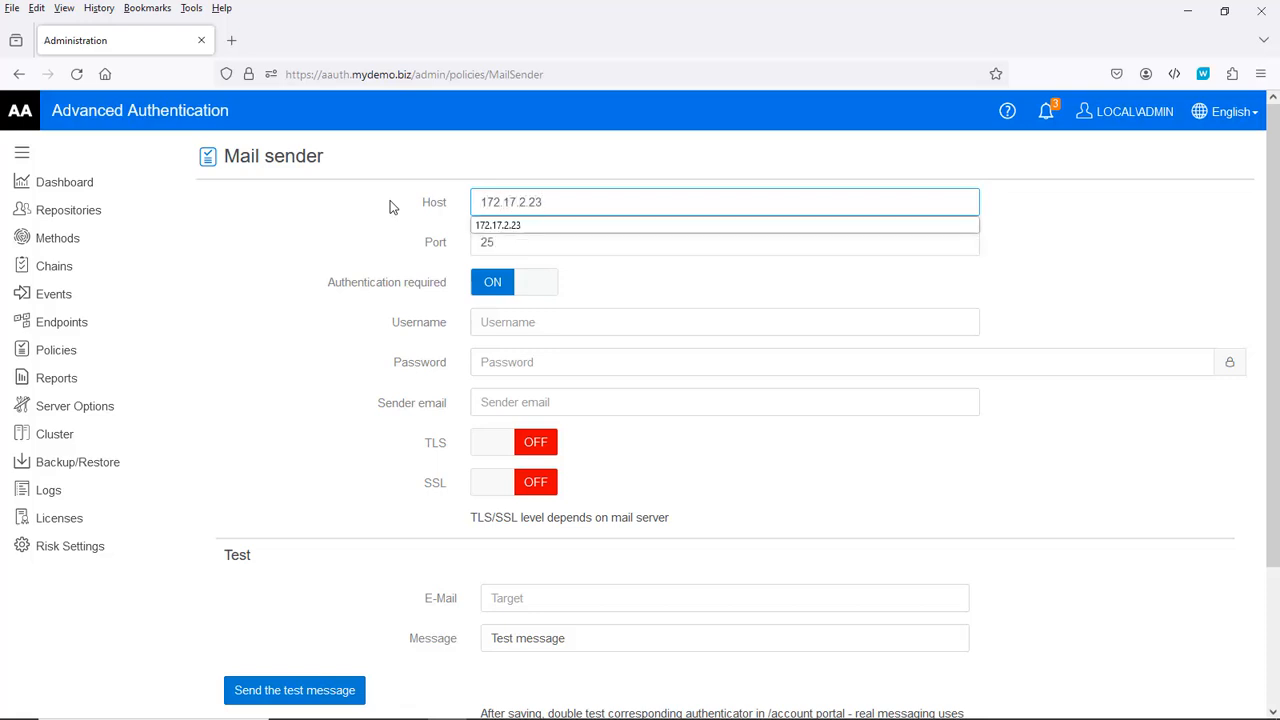
{"action": "key", "text": "Tab"}
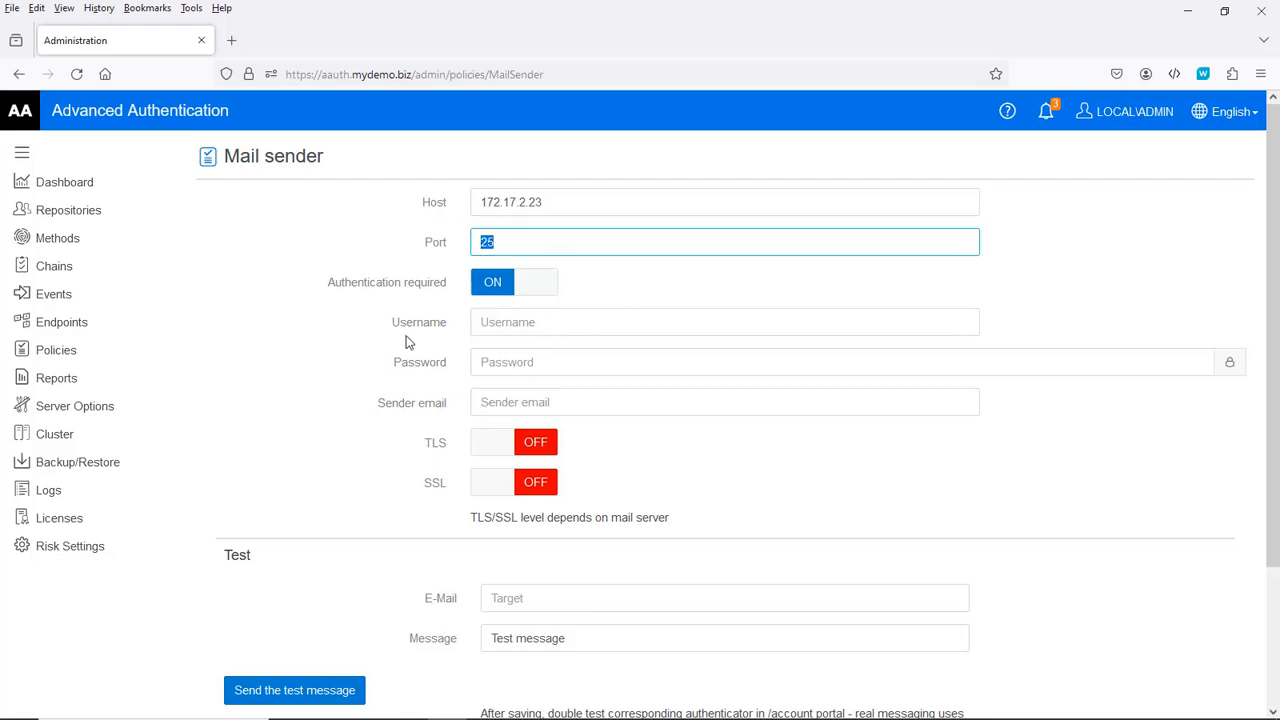
Step: Turn off Authentication required and enter the sender e-mail address
{"action": "left_click", "coordinate": [490, 285]}
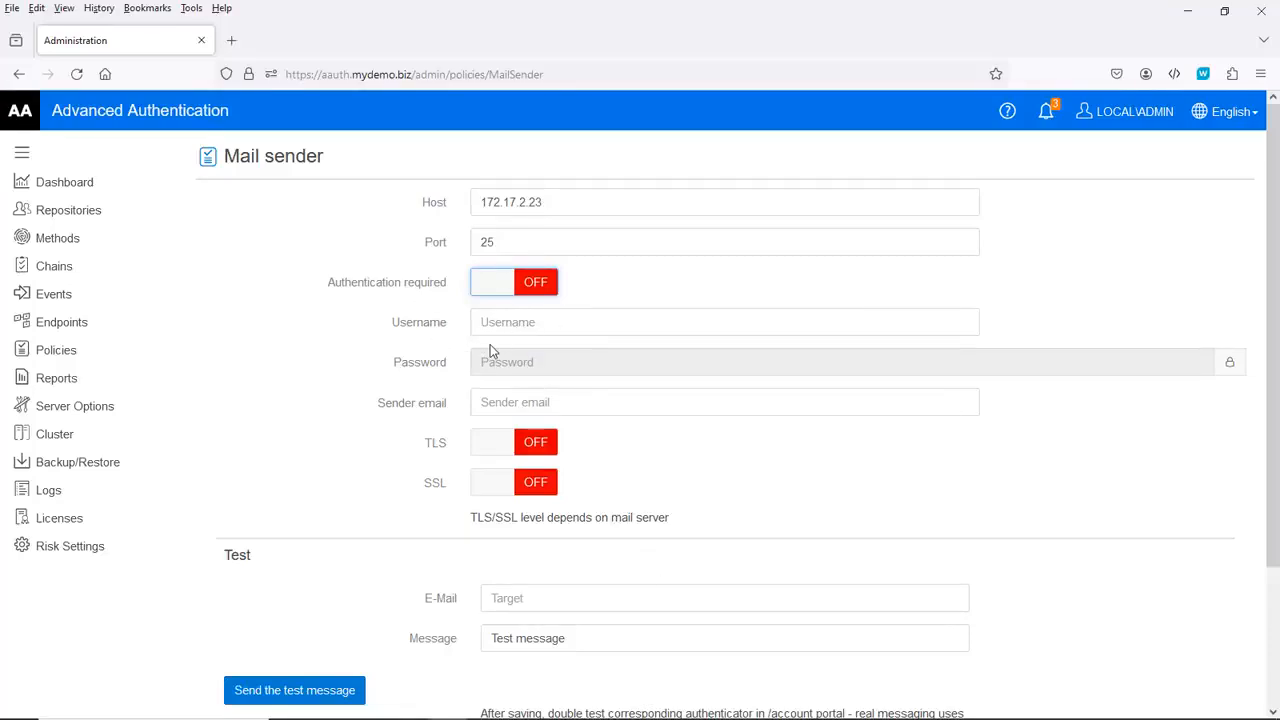
{"action": "left_click", "coordinate": [531, 403]}
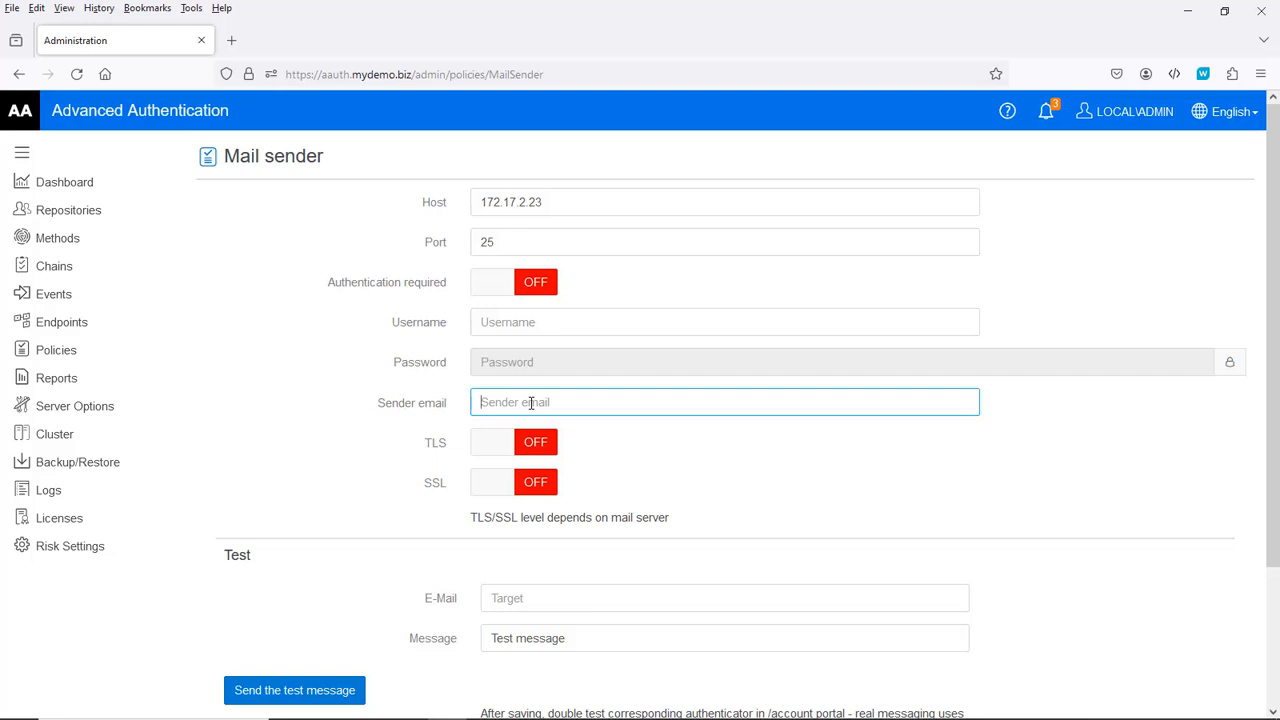
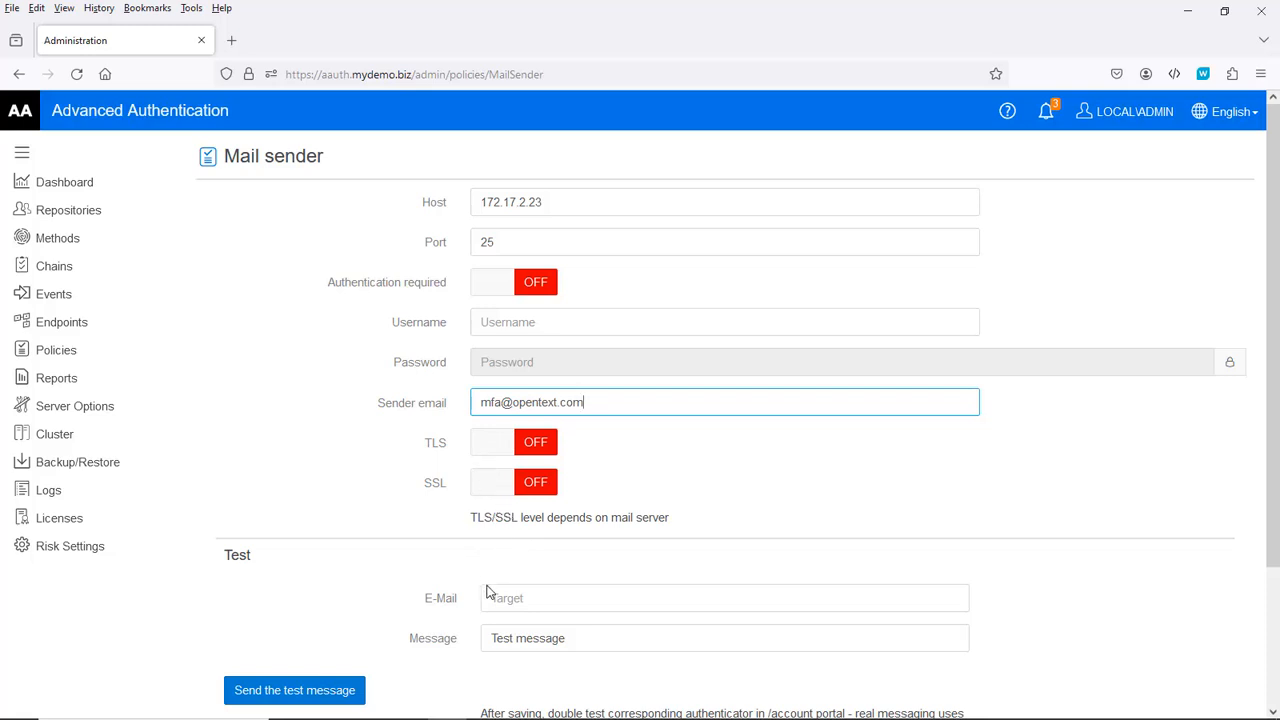
Step: Enter the test recipient's e-mail address and the message 'test'
{"action": "left_click", "coordinate": [519, 598]}
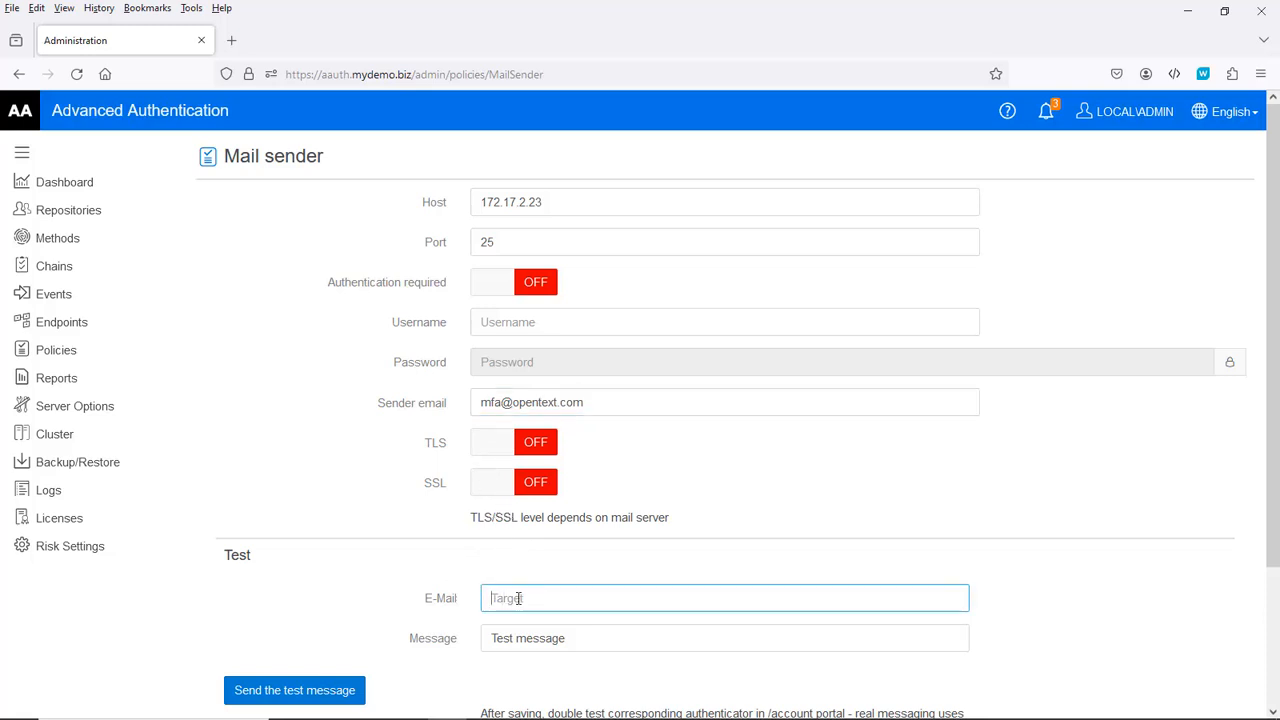
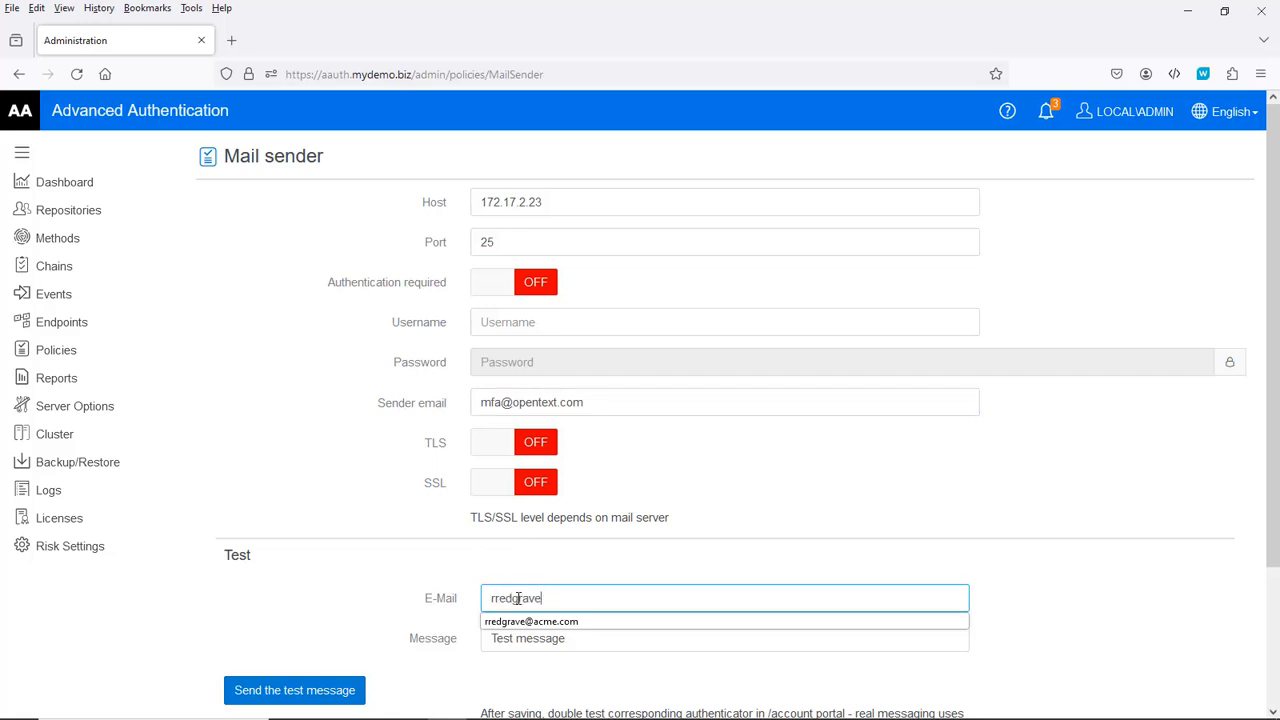
{"action": "key", "text": "Tab"}
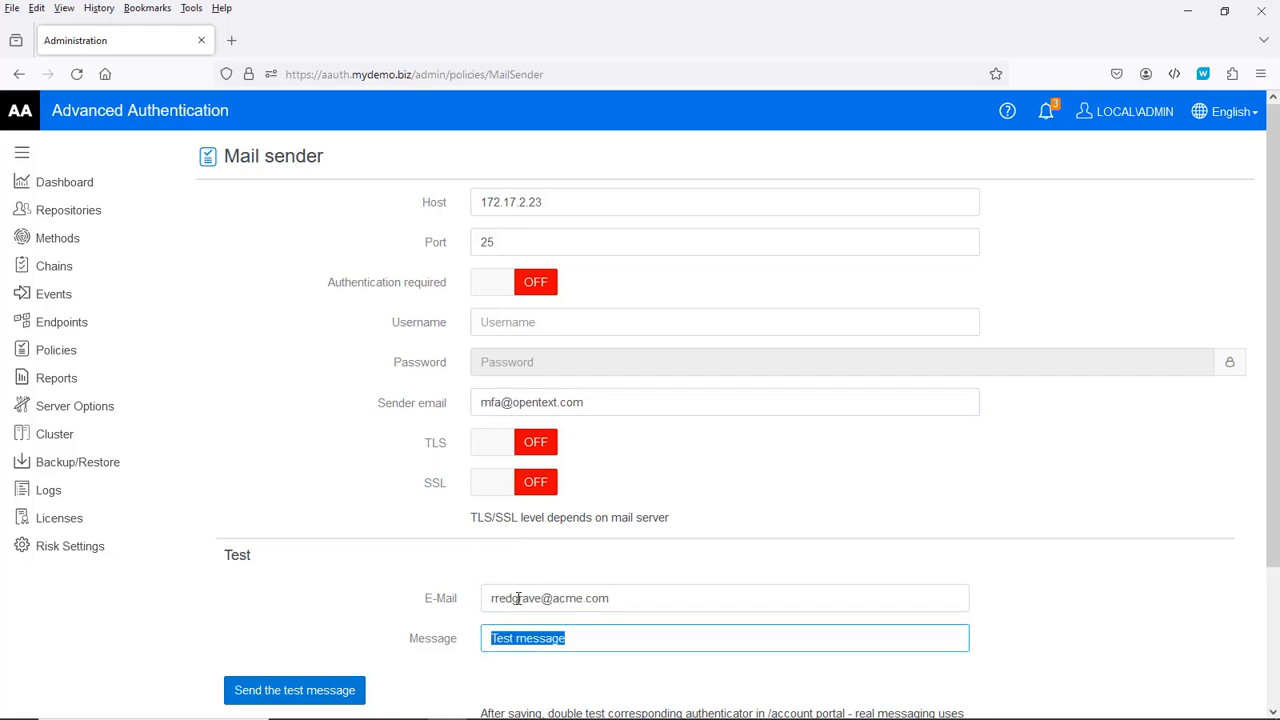
{"action": "type", "text": "test"}
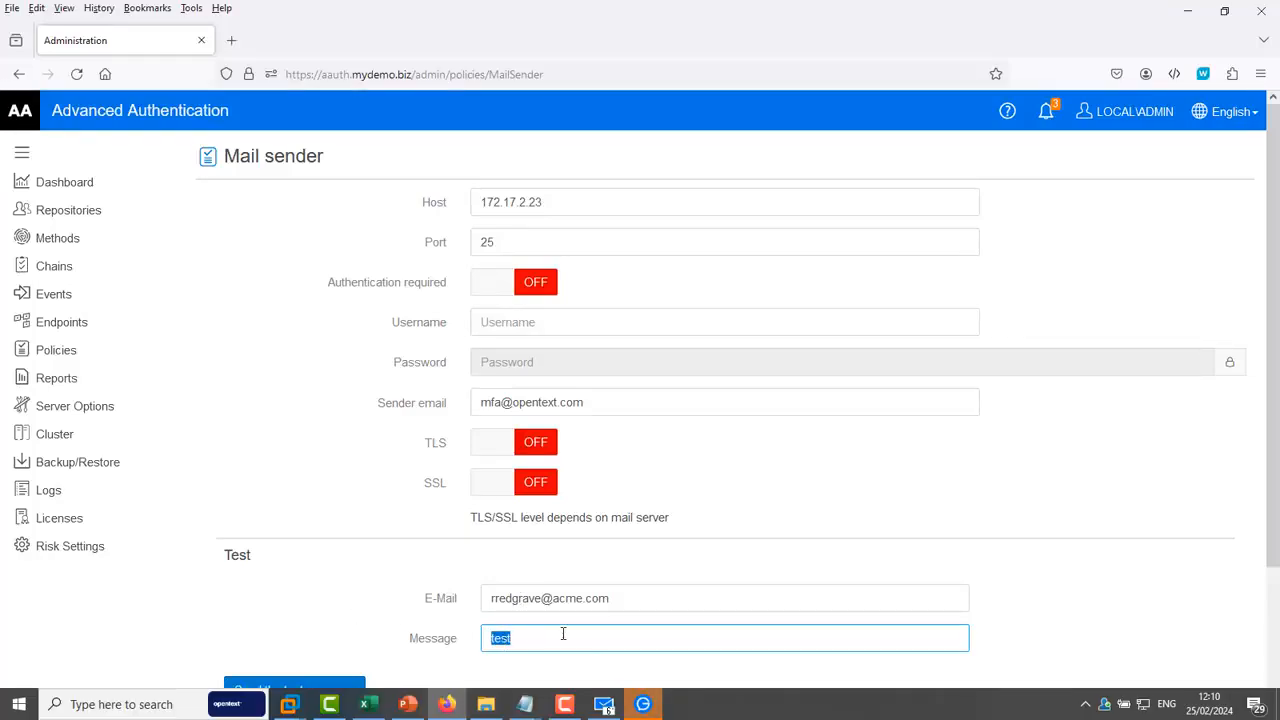
Step: Send the test message, dismiss the confirmation and save the Mail sender policy
{"action": "scroll", "coordinate": [563, 634], "scroll_direction": "down", "scroll_amount": 3}
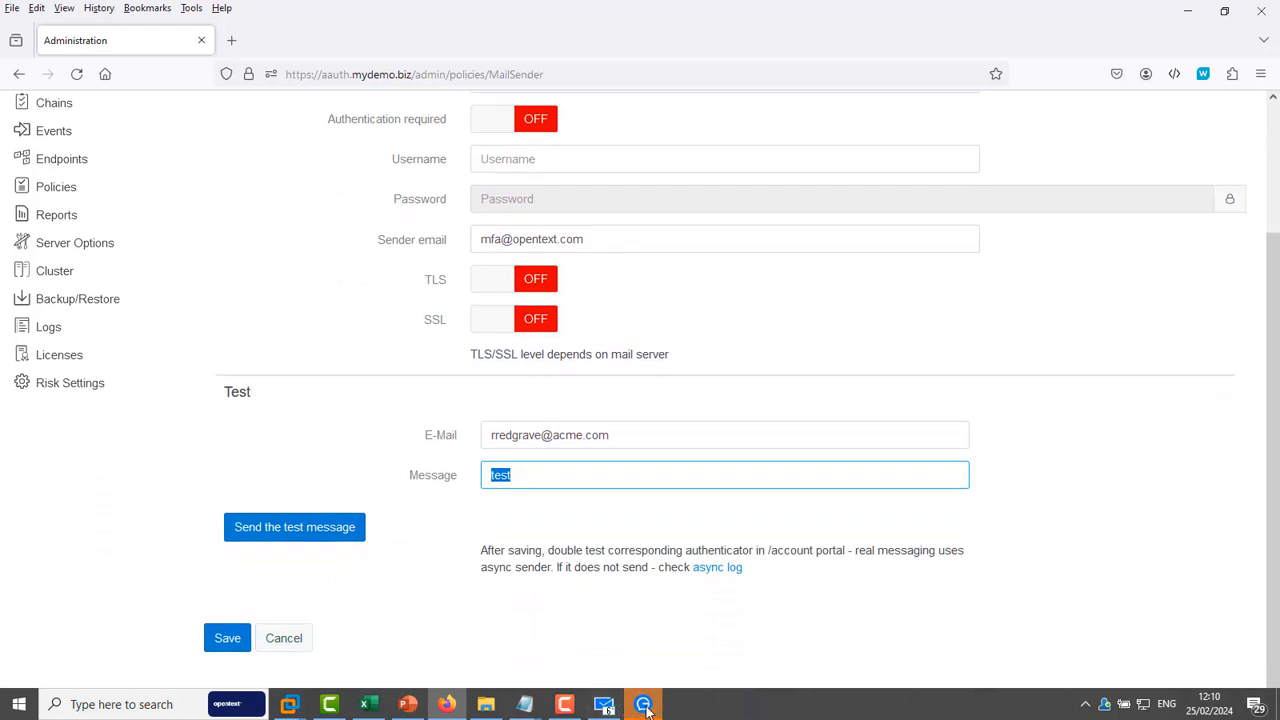
{"action": "left_click", "coordinate": [643, 704]}
{"action": "left_click", "coordinate": [1209, 14]}
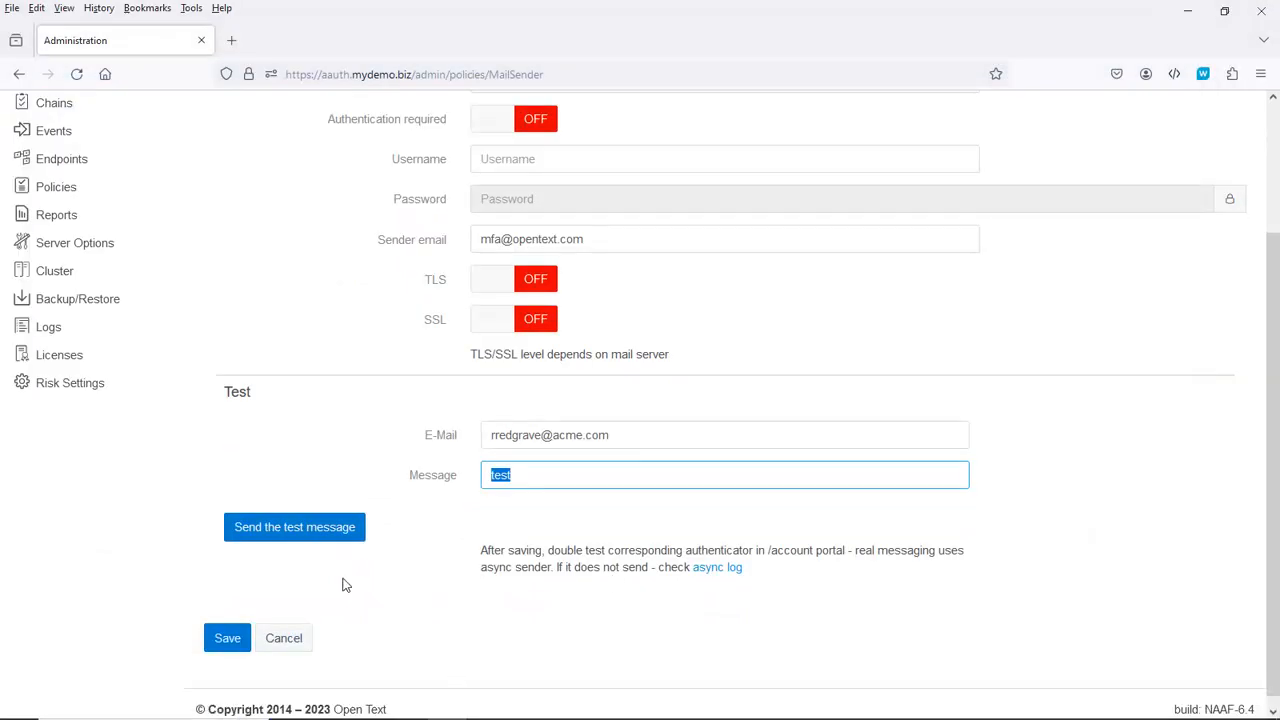
{"action": "left_click", "coordinate": [296, 537]}
{"action": "left_click", "coordinate": [296, 537]}
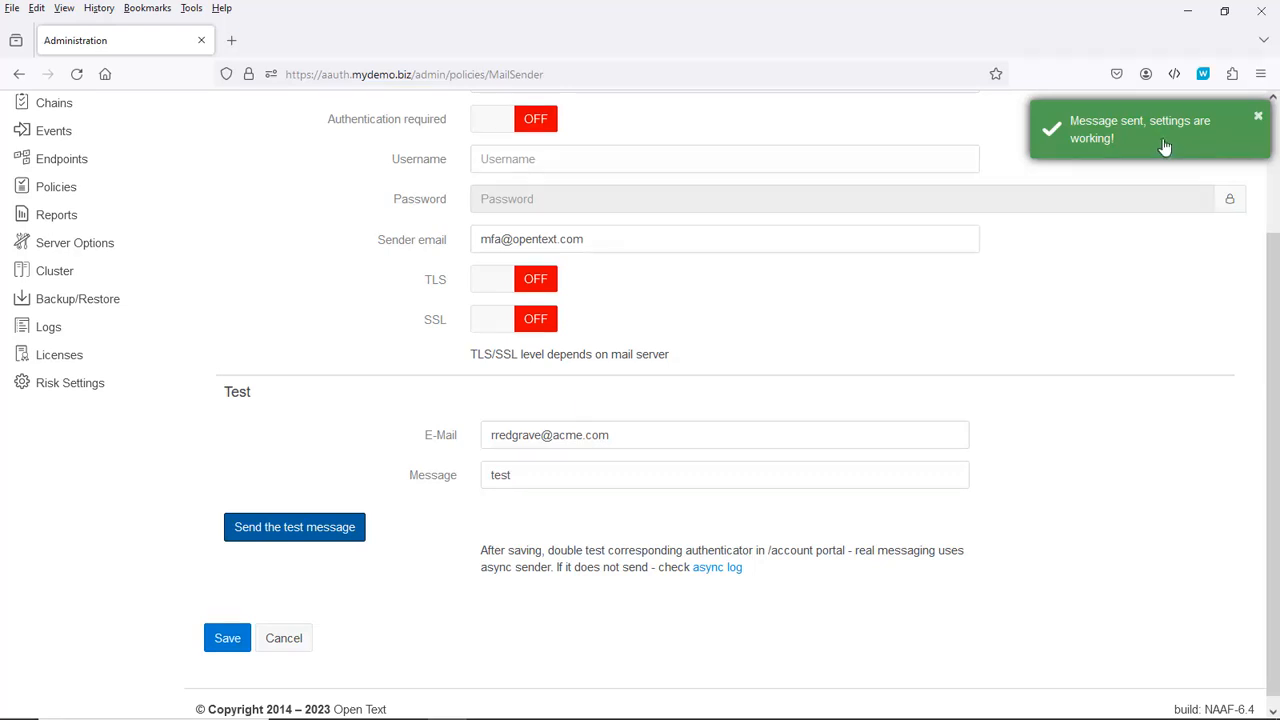
{"action": "left_click", "coordinate": [228, 640]}
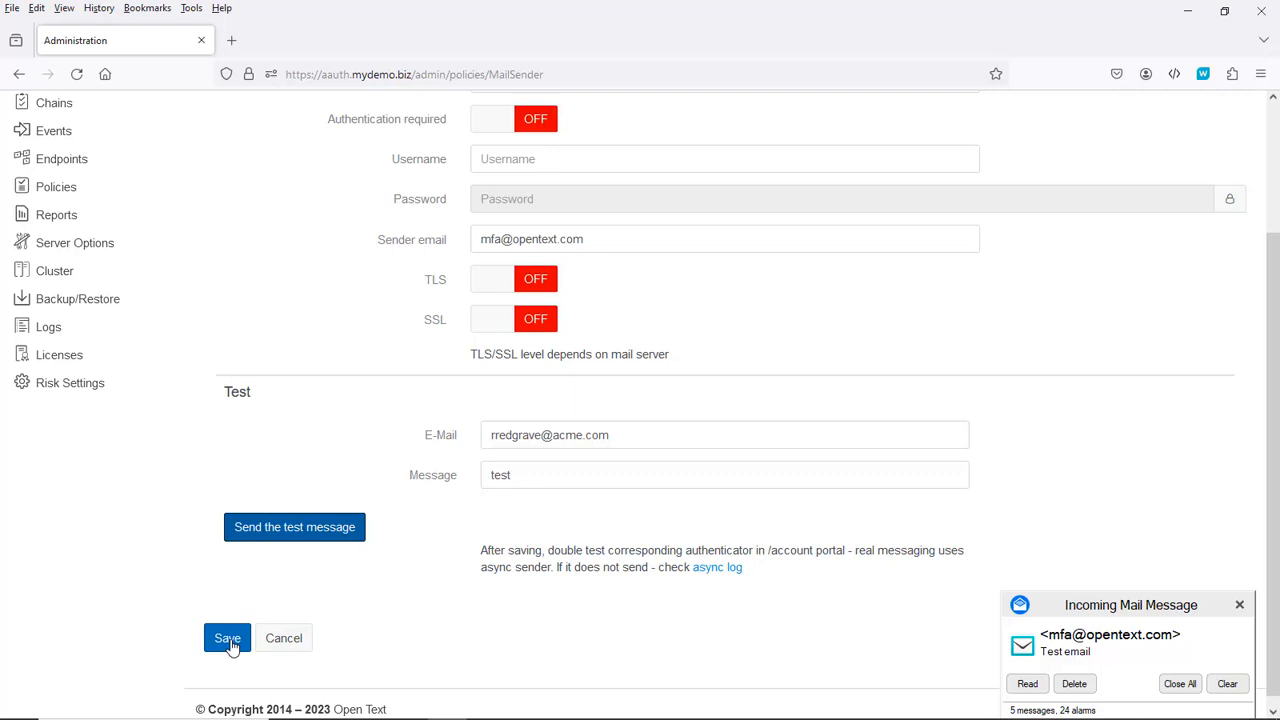
{"action": "left_click", "coordinate": [228, 640]}
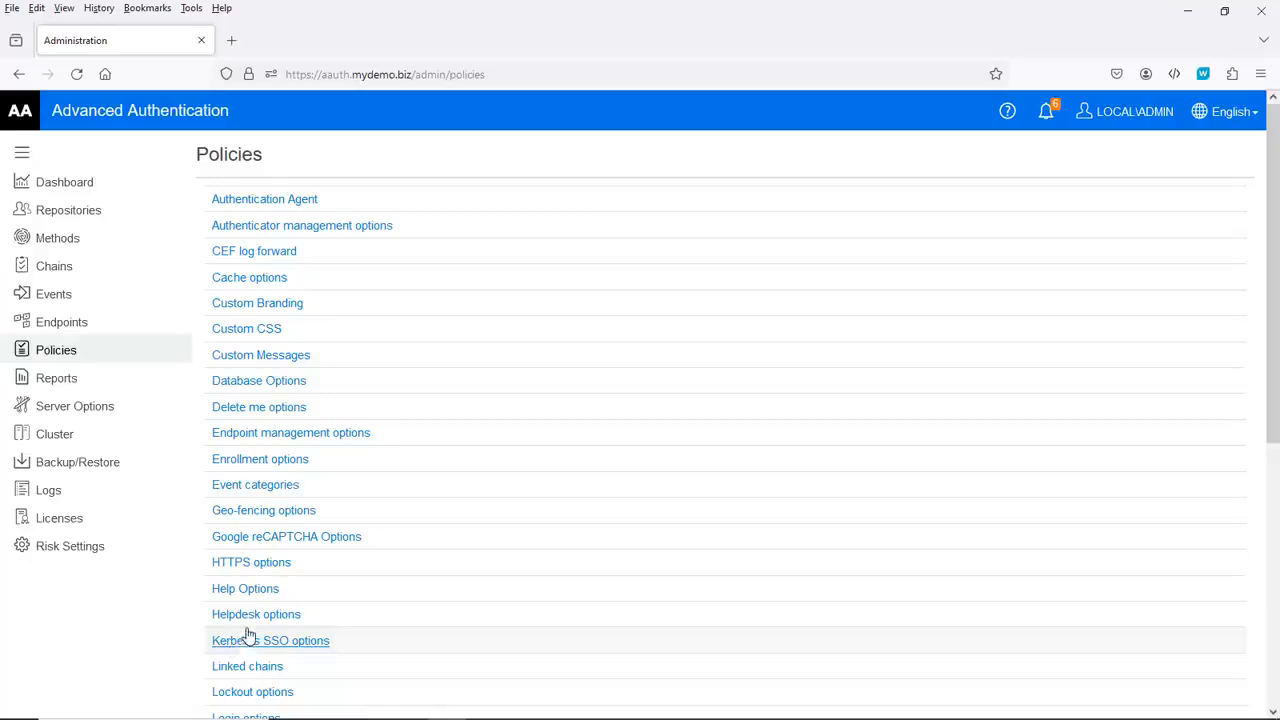
Step: Scroll down the Policies list and open SMS sender
{"action": "scroll", "coordinate": [254, 611], "scroll_direction": "down", "scroll_amount": 5}
{"action": "scroll", "coordinate": [284, 601], "scroll_direction": "down", "scroll_amount": 4}
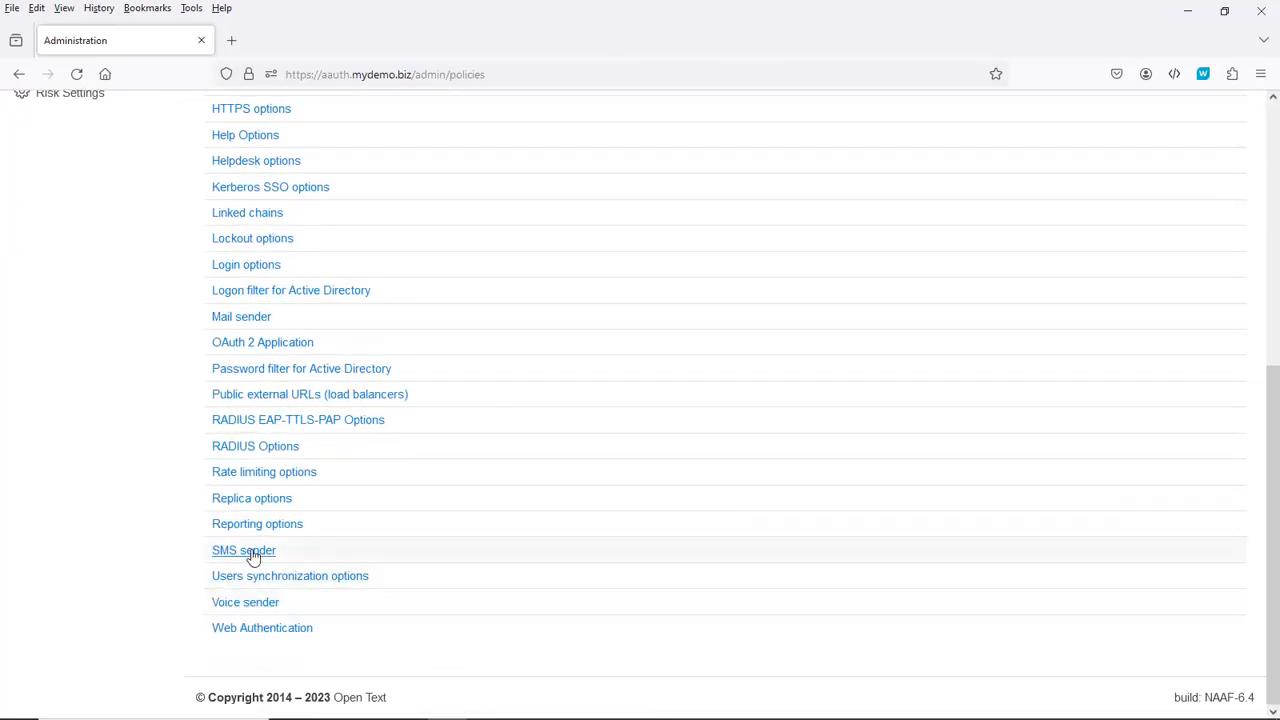
{"action": "left_click", "coordinate": [245, 551]}
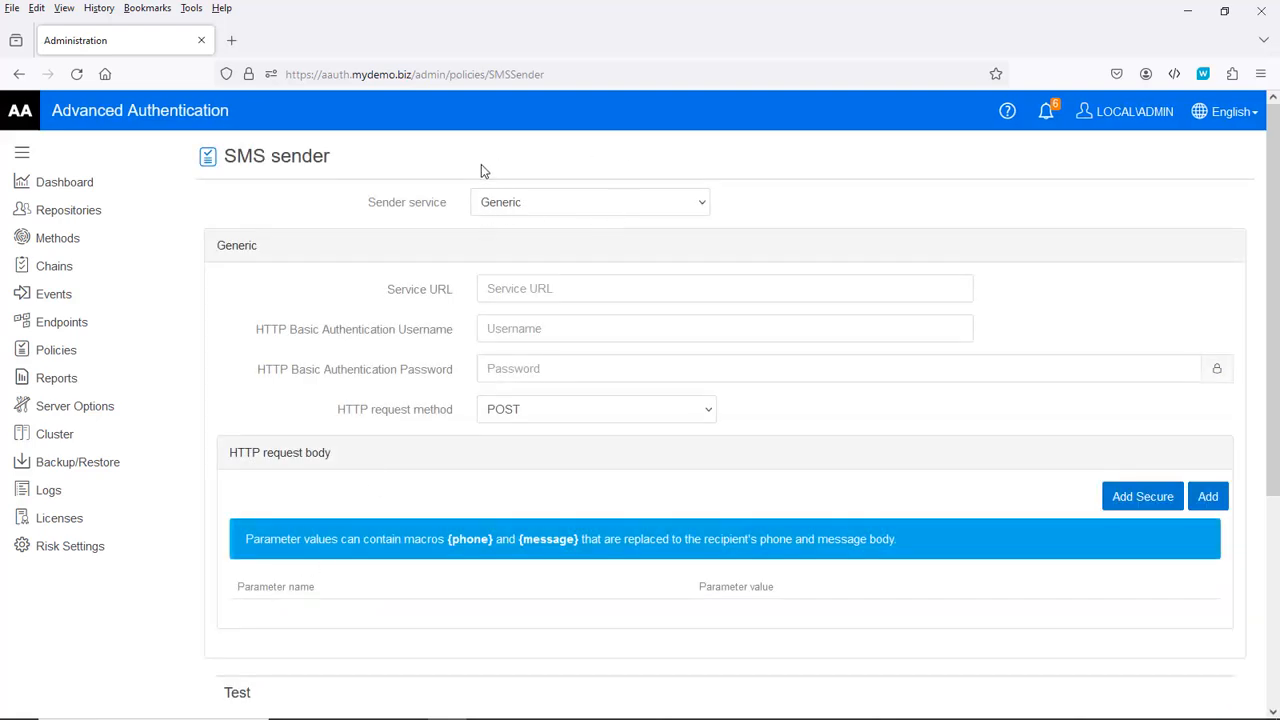
Step: Switch the SMS sender service to Twilio and paste the Account sid
{"action": "left_click", "coordinate": [534, 205]}
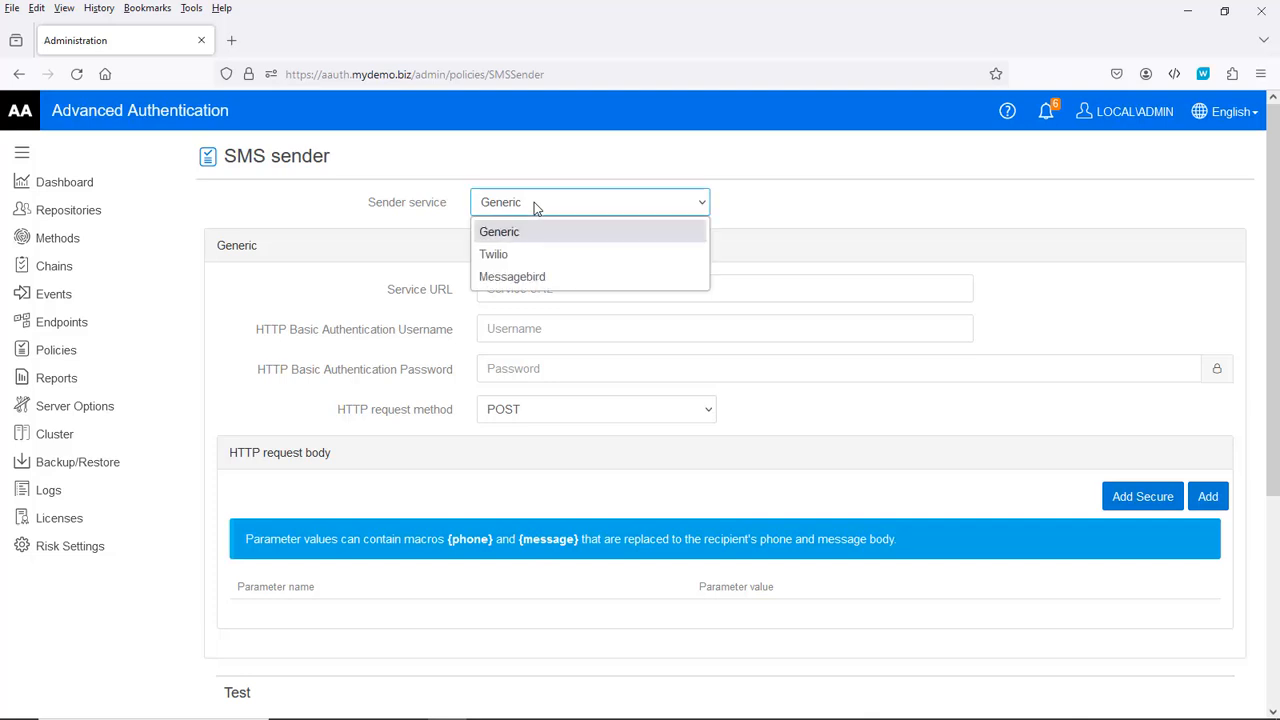
{"action": "left_click", "coordinate": [497, 257]}
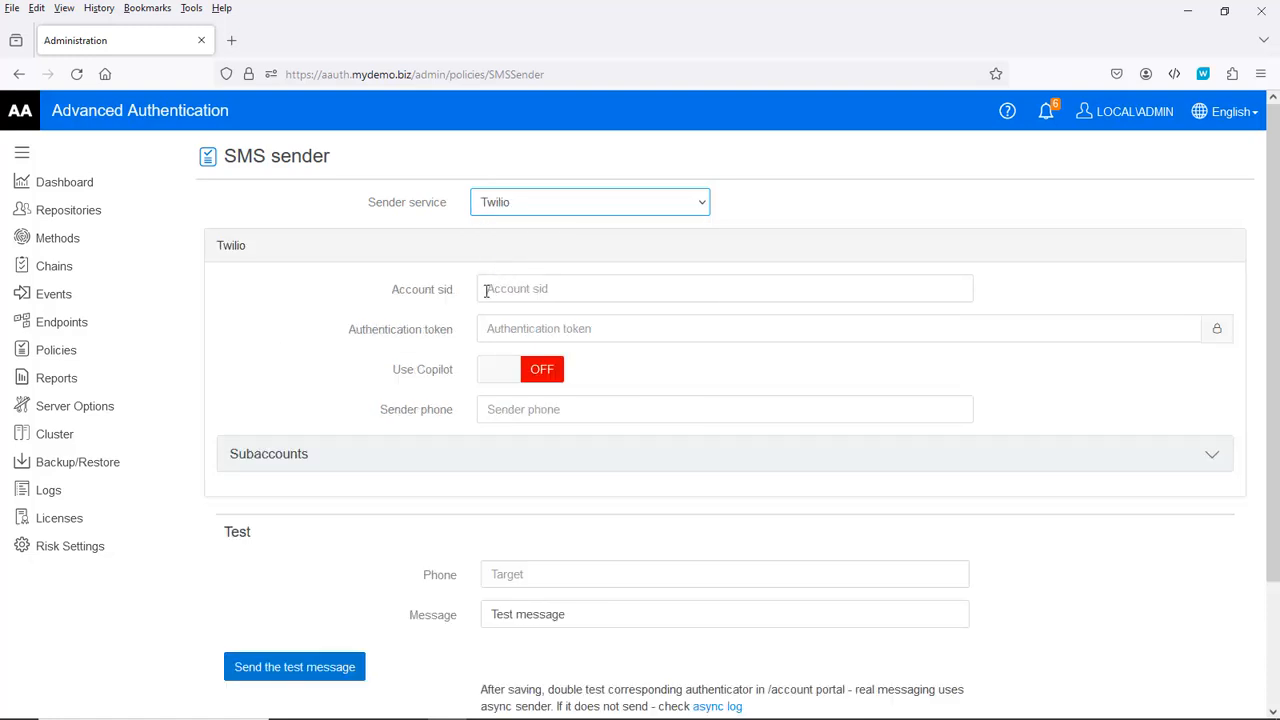
{"action": "left_click", "coordinate": [487, 289]}
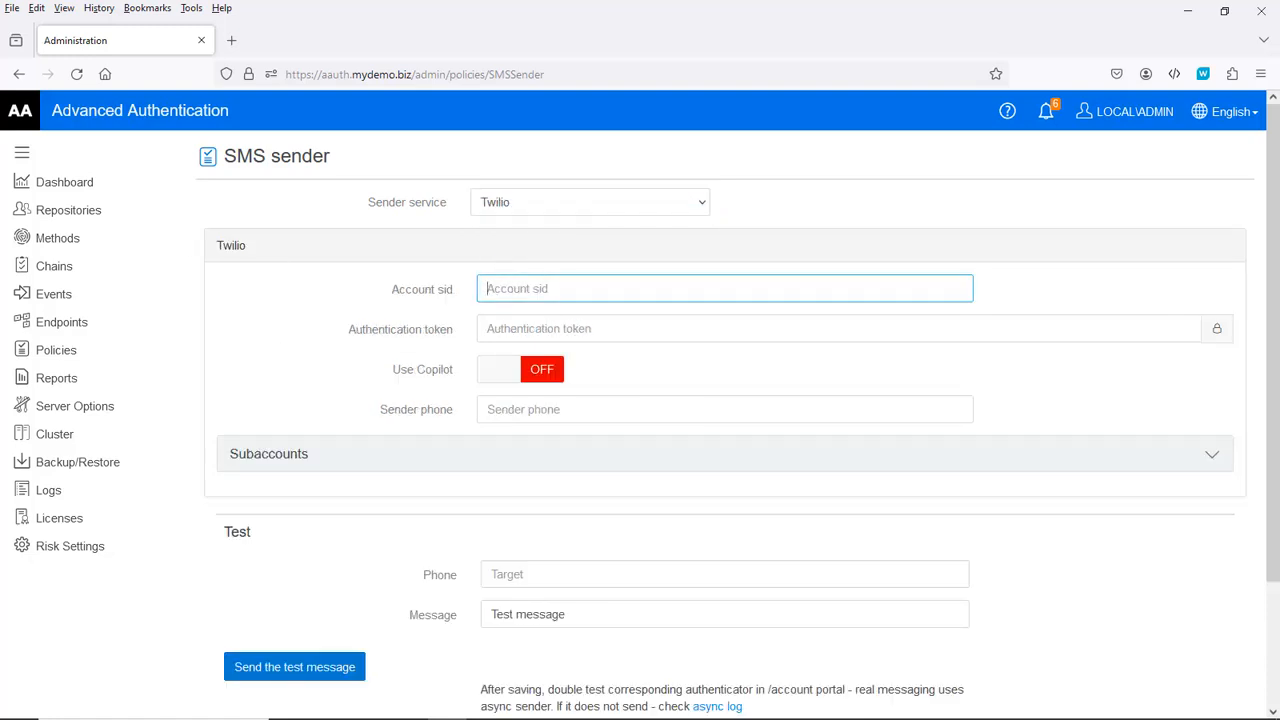
{"action": "left_click", "coordinate": [525, 719]}
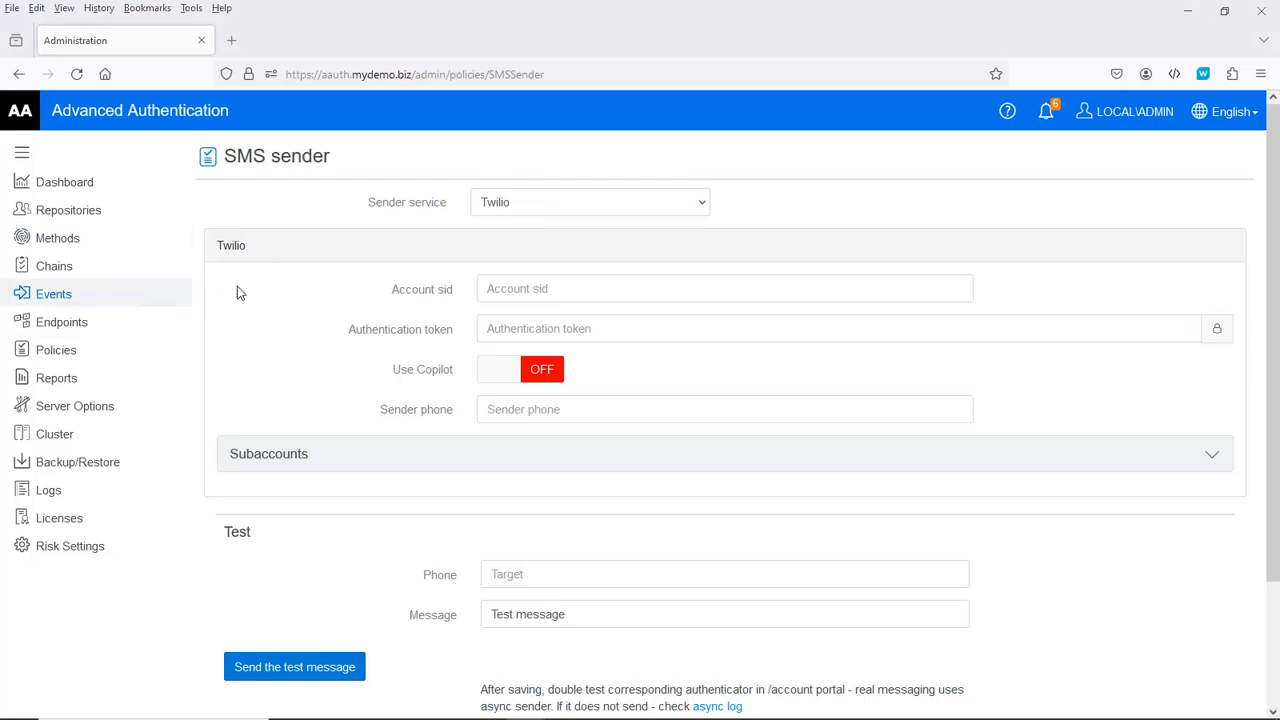
{"action": "left_click", "coordinate": [508, 291]}
{"action": "right_click", "coordinate": [508, 291]}
{"action": "left_click", "coordinate": [552, 443]}
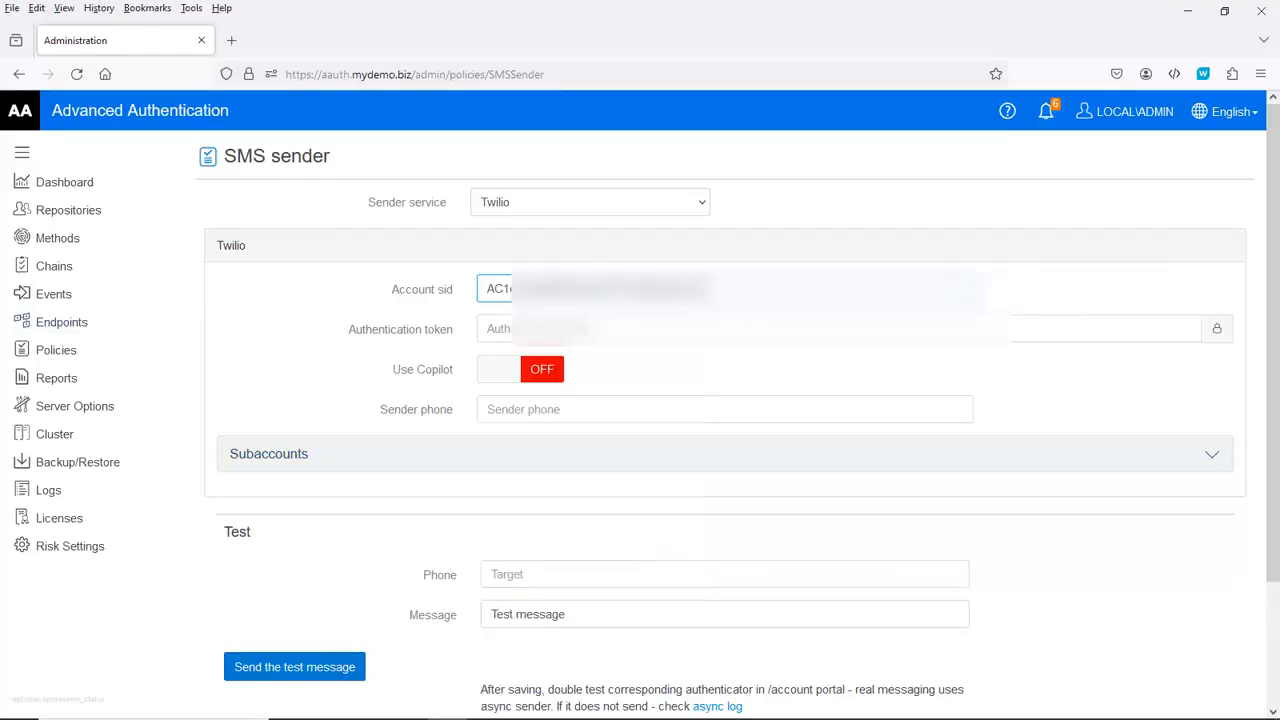
Step: Paste the Twilio authentication token and sender phone number into their fields
{"action": "key", "text": "alt+Tab"}
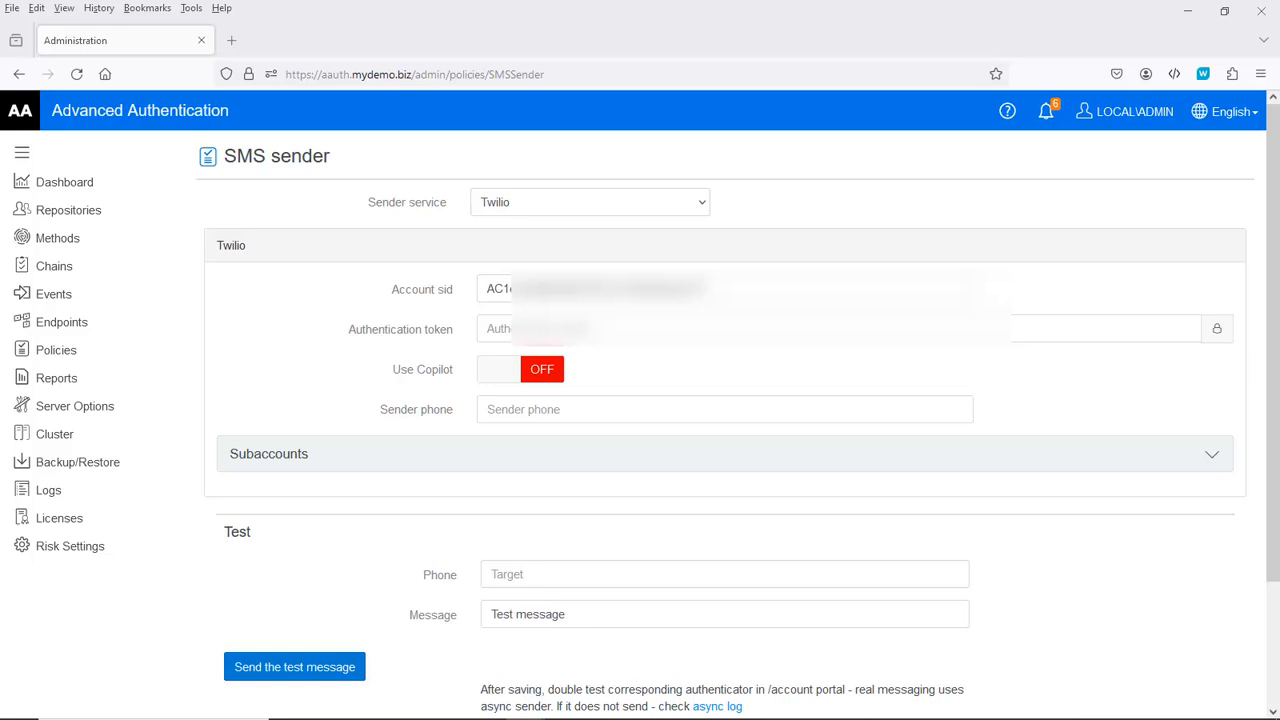
{"action": "left_click", "coordinate": [500, 328]}
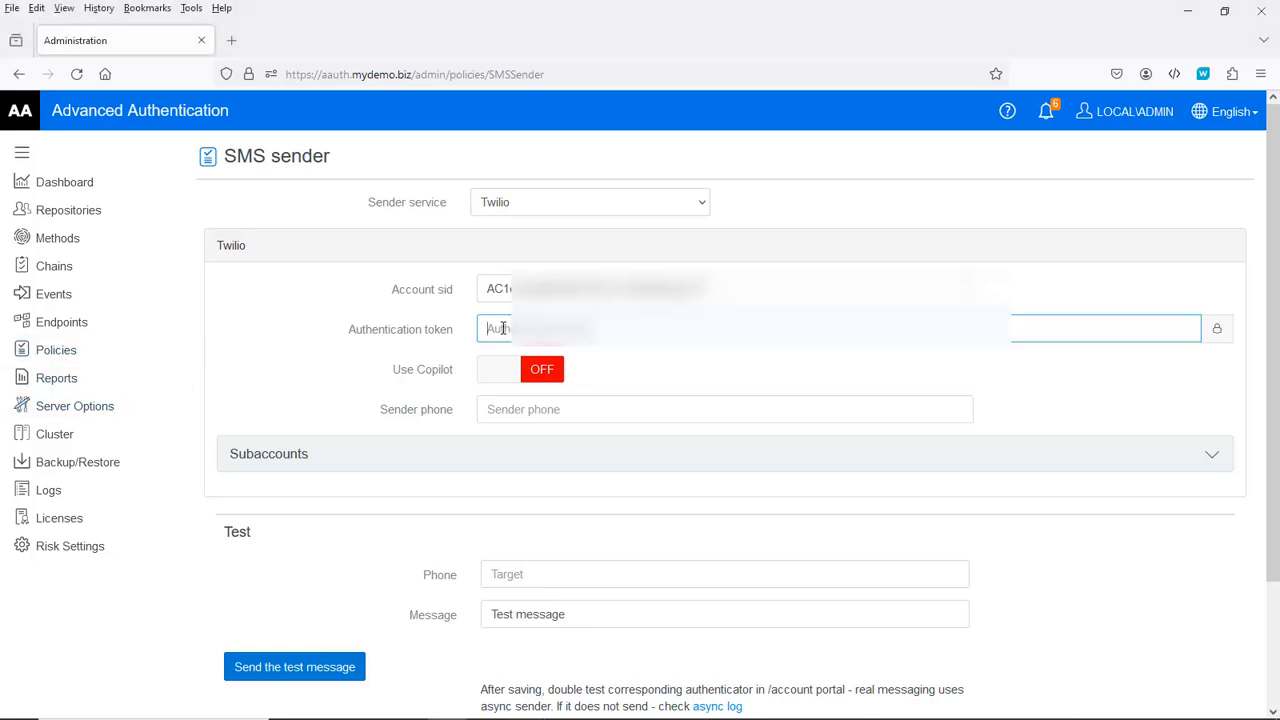
{"action": "right_click", "coordinate": [503, 328]}
{"action": "left_click", "coordinate": [560, 482]}
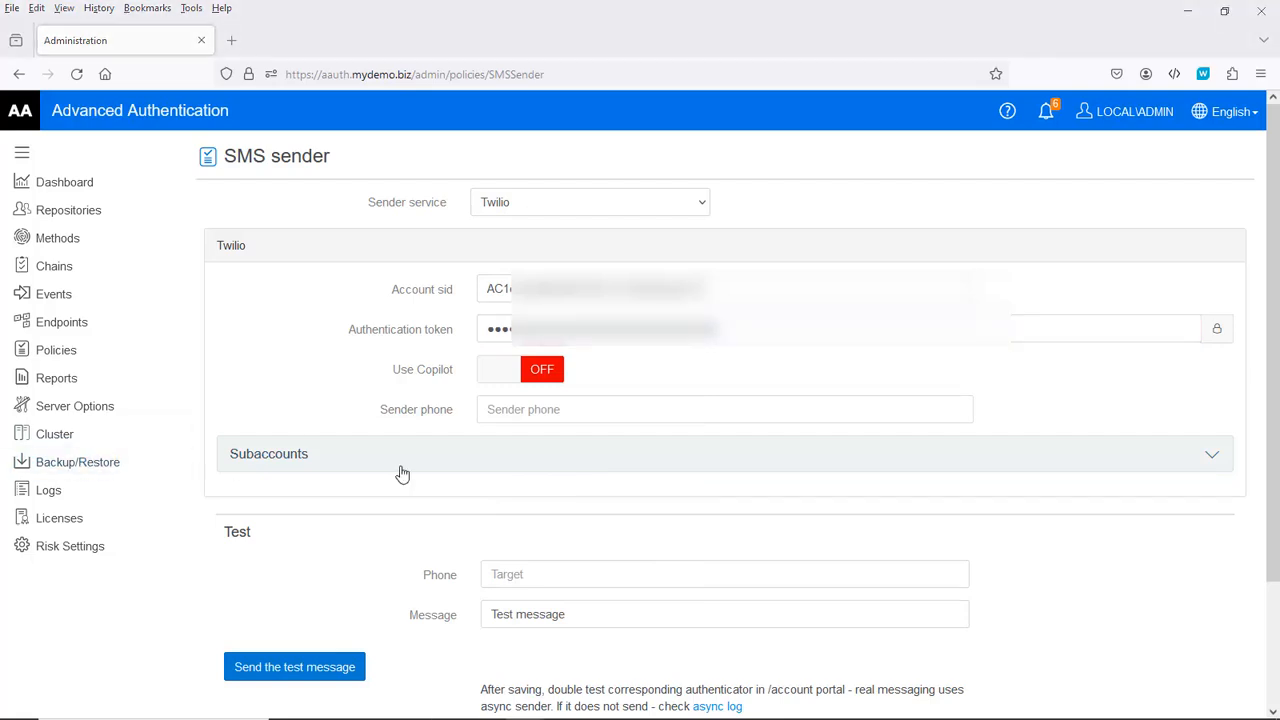
{"action": "left_click", "coordinate": [489, 411]}
{"action": "right_click", "coordinate": [490, 412]}
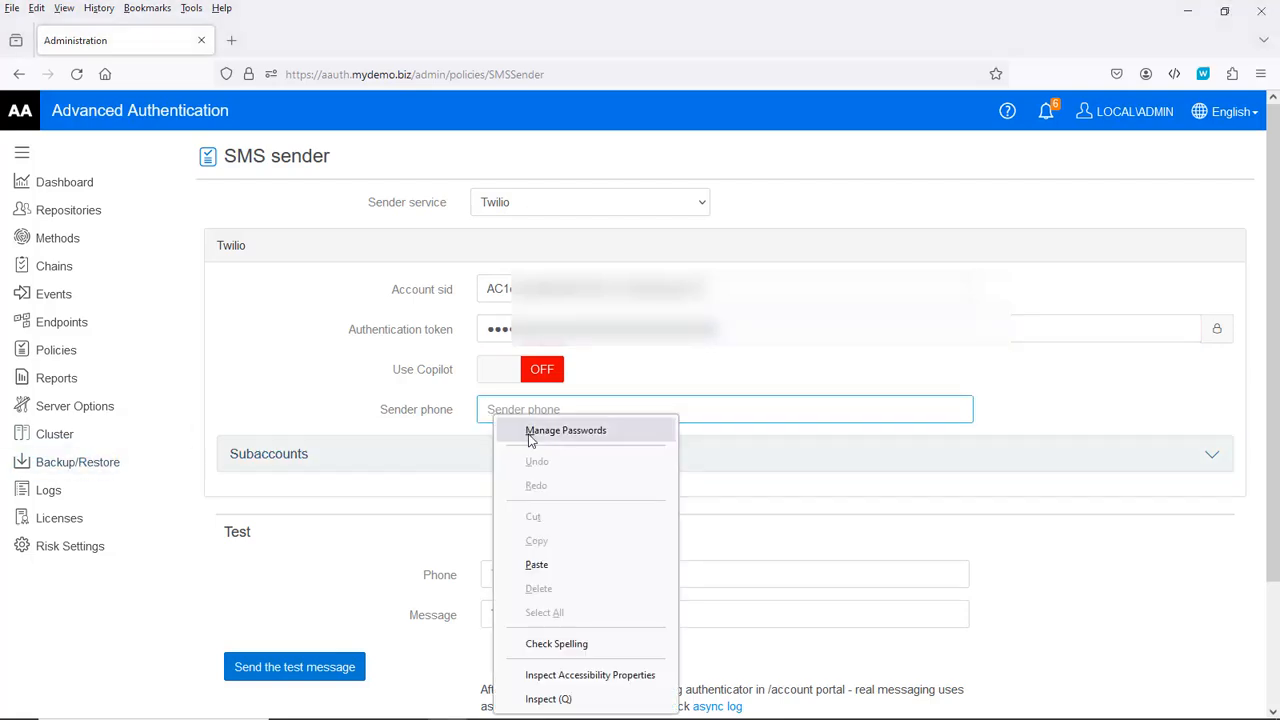
{"action": "left_click", "coordinate": [545, 566]}
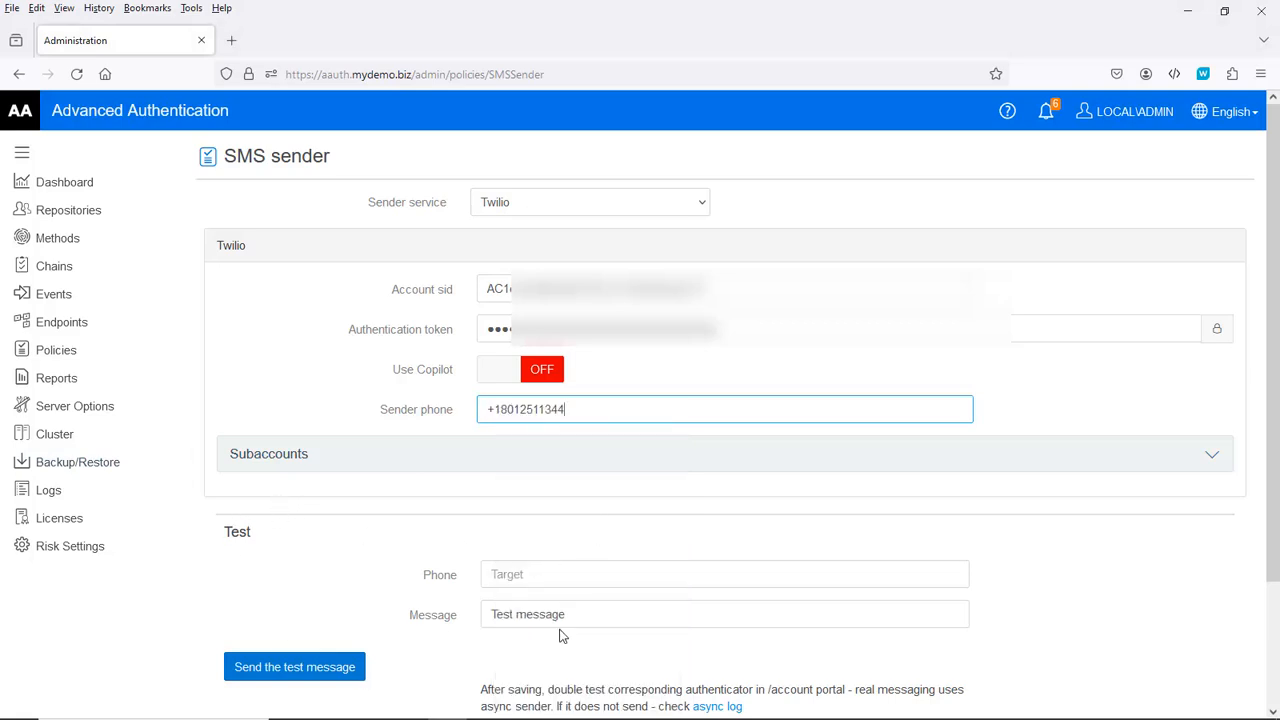
{"action": "left_click", "coordinate": [515, 575]}
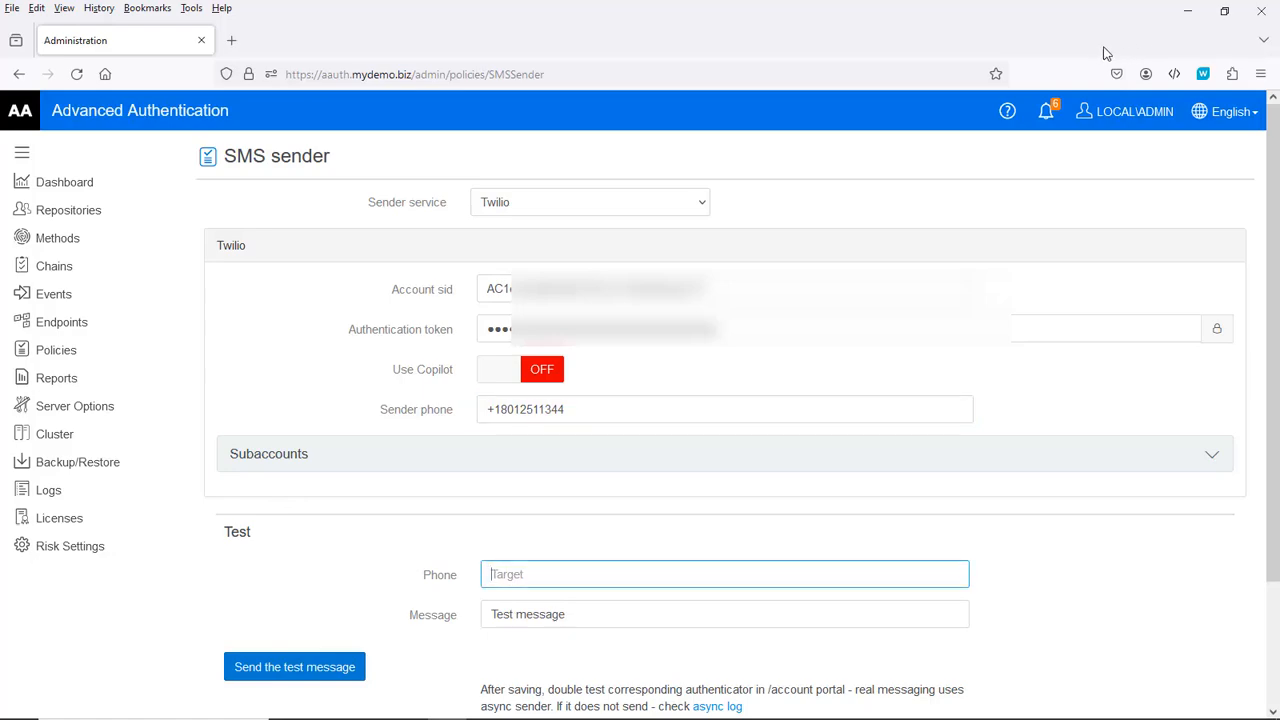
Step: Send a Twilio test SMS to the mobile phone number shown beside AirServer
{"action": "left_click", "coordinate": [1224, 12]}
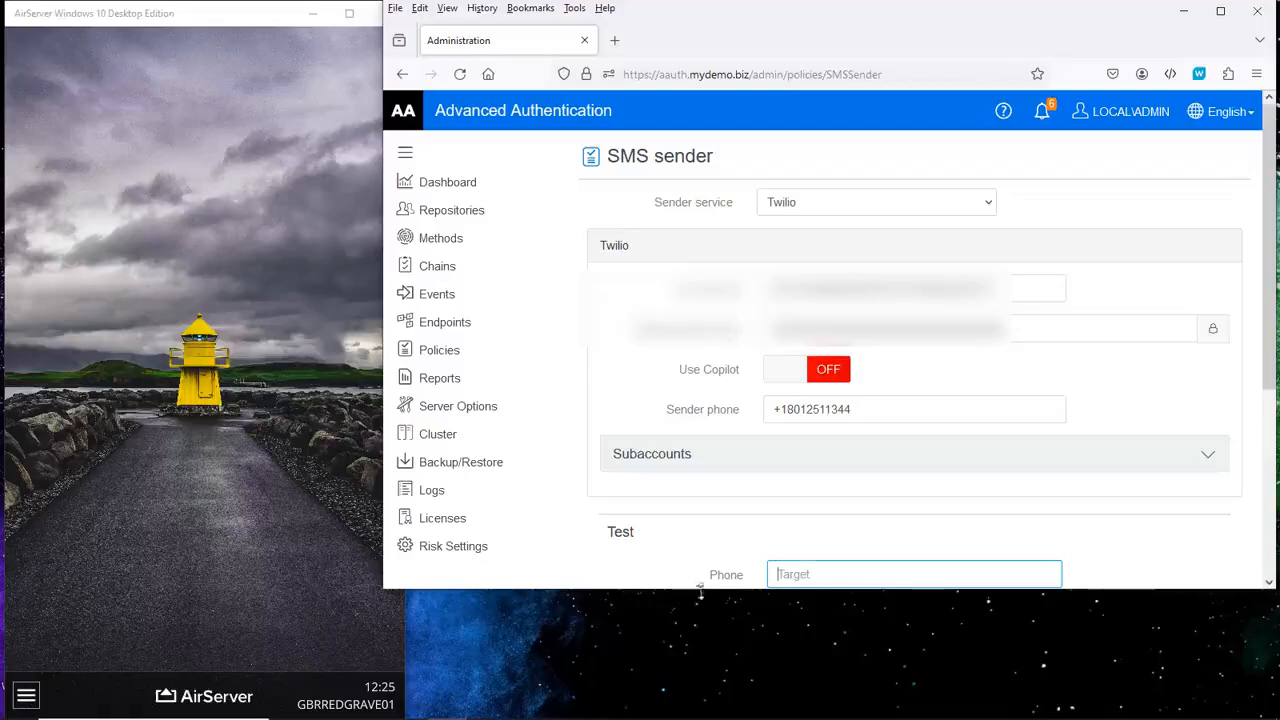
{"action": "left_click_drag", "start_coordinate": [705, 590], "coordinate": [705, 716]}
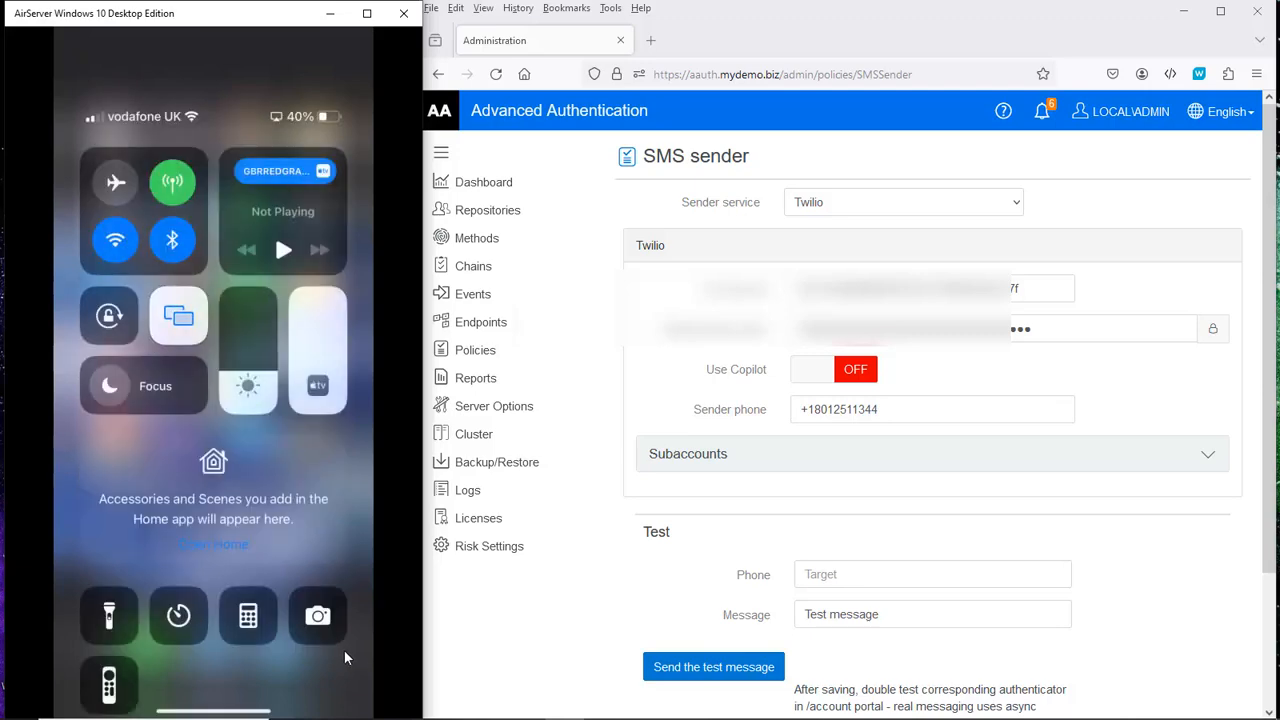
{"action": "left_click", "coordinate": [834, 575]}
{"action": "type", "text": "+"}
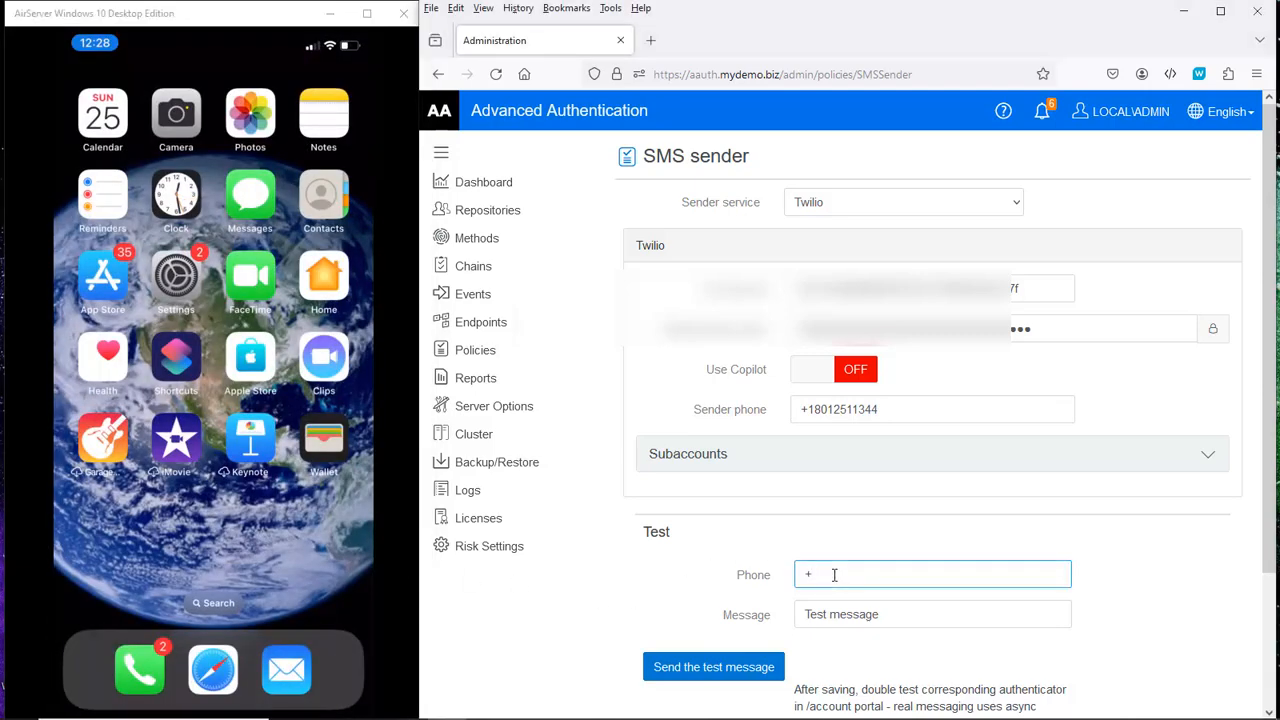
{"action": "type", "text": "4477"}
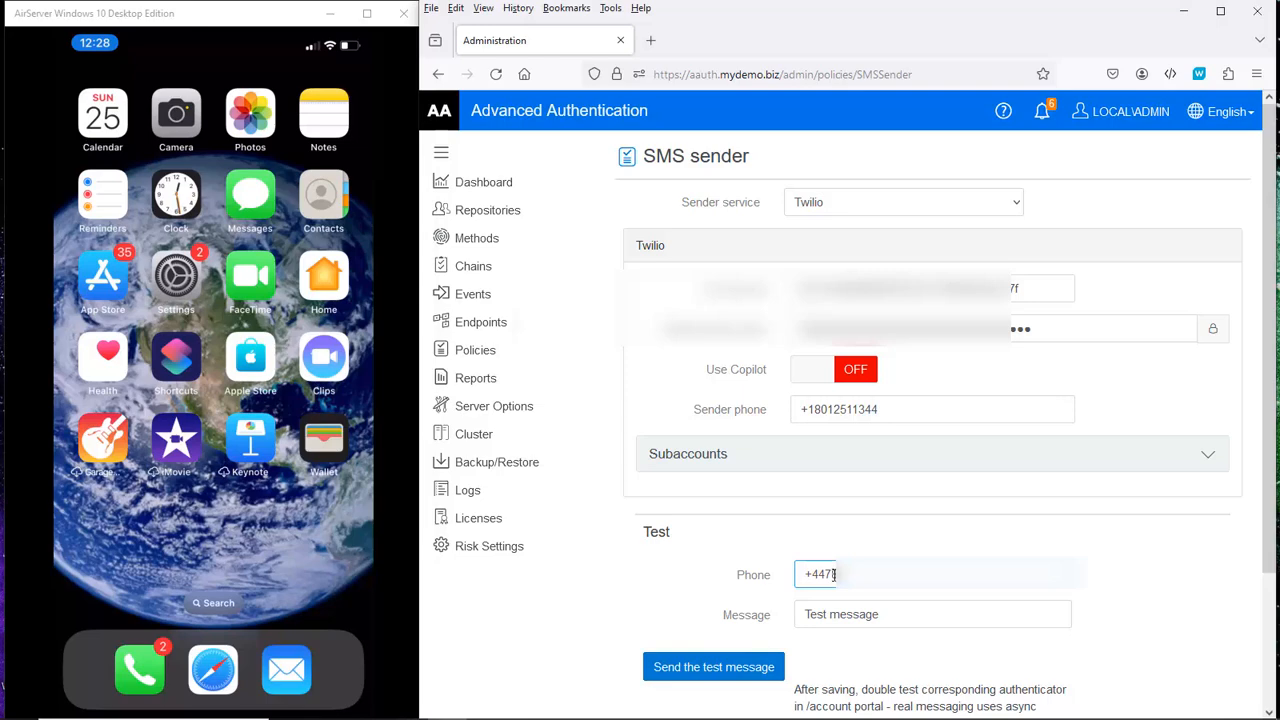
{"action": "type", "text": "????"}
{"action": "left_click", "coordinate": [713, 672]}
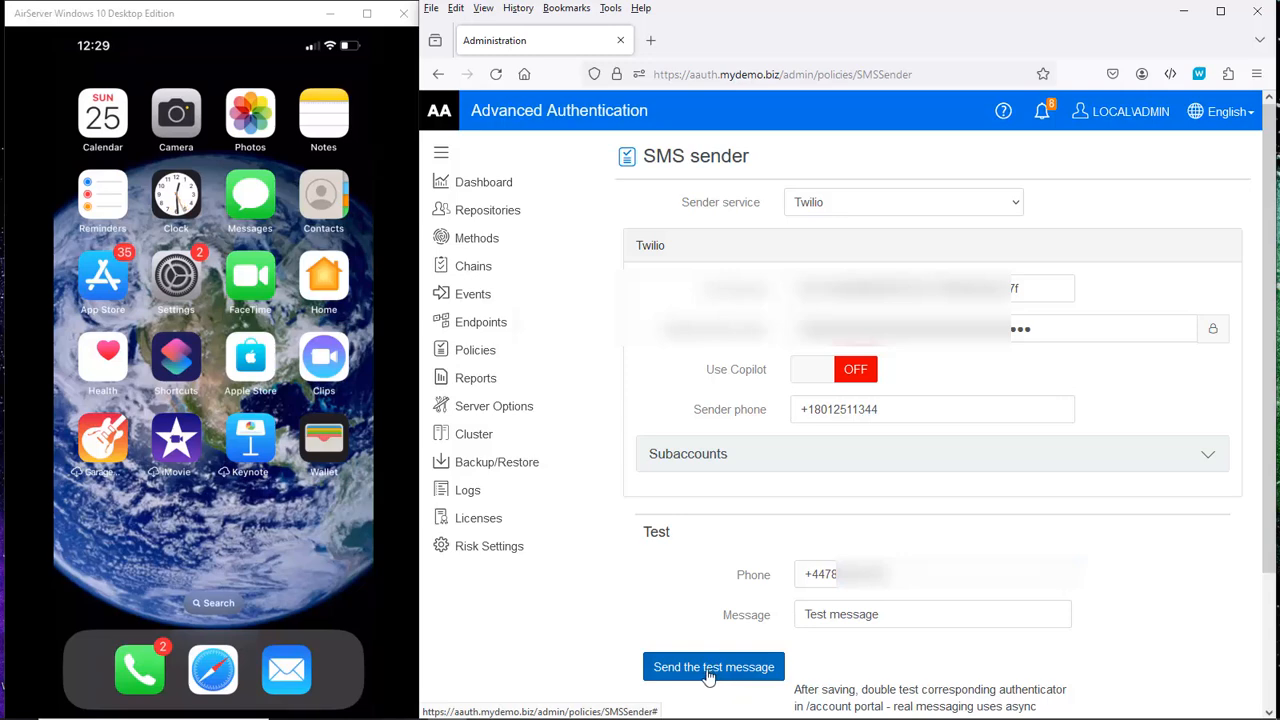
{"action": "left_click", "coordinate": [708, 672]}
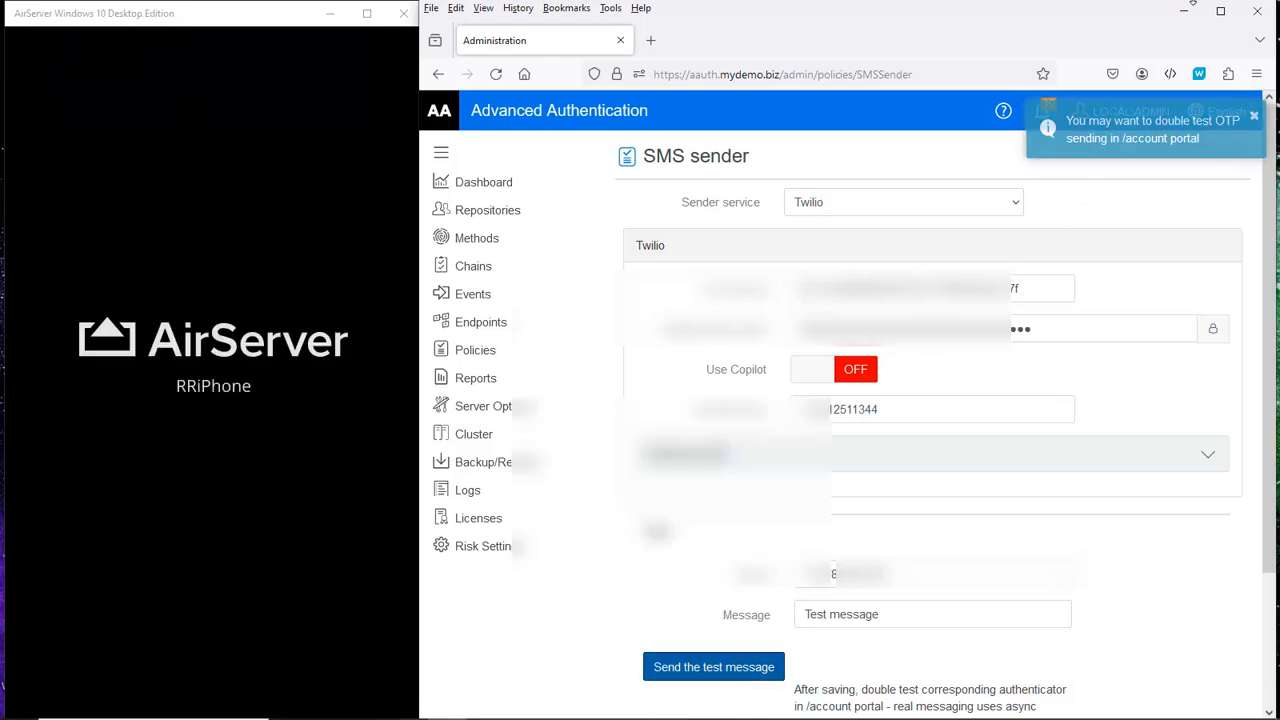
Step: Save the Twilio SMS sender policy settings
{"action": "left_click", "coordinate": [1220, 11]}
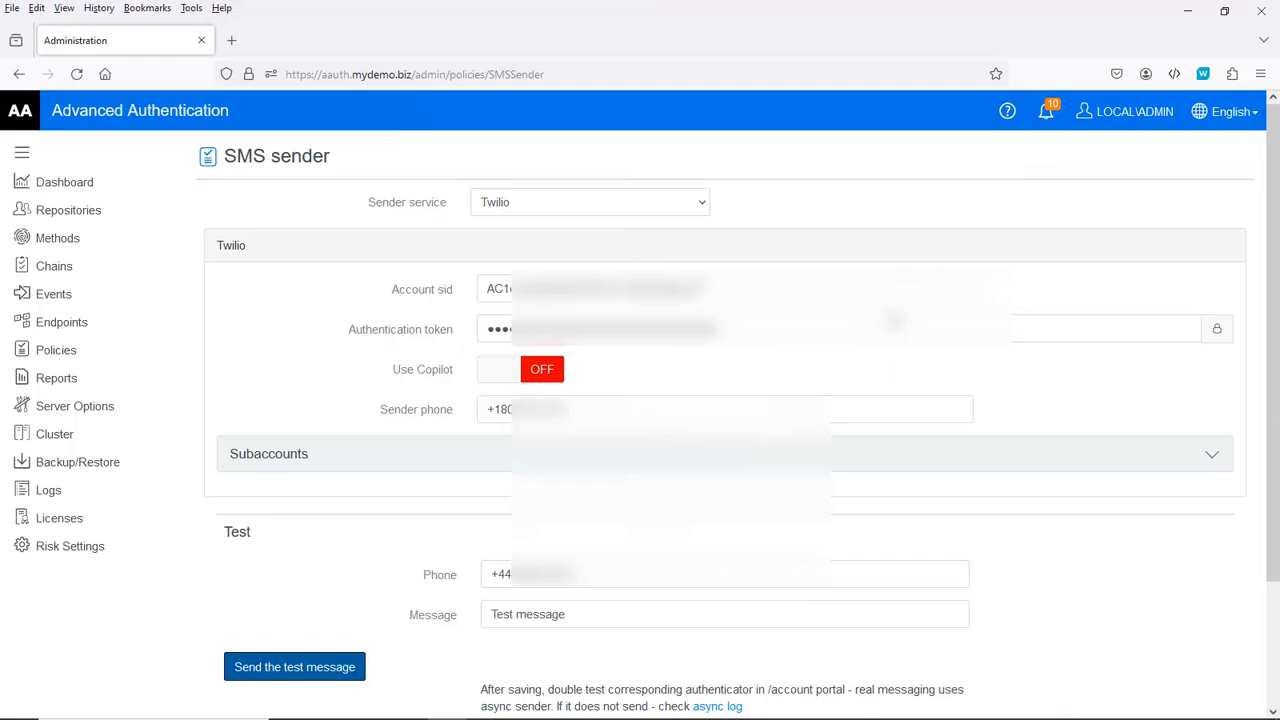
{"action": "scroll", "coordinate": [400, 620], "scroll_direction": "down", "scroll_amount": 3}
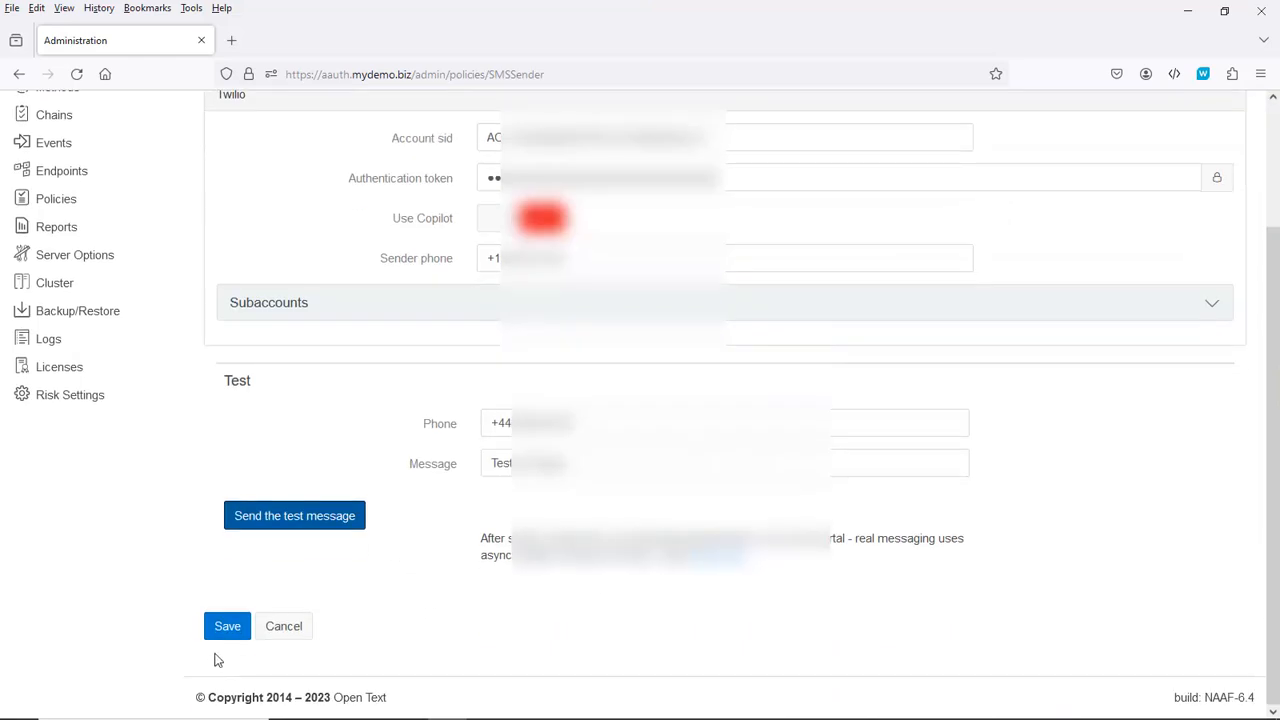
{"action": "left_click", "coordinate": [221, 632]}
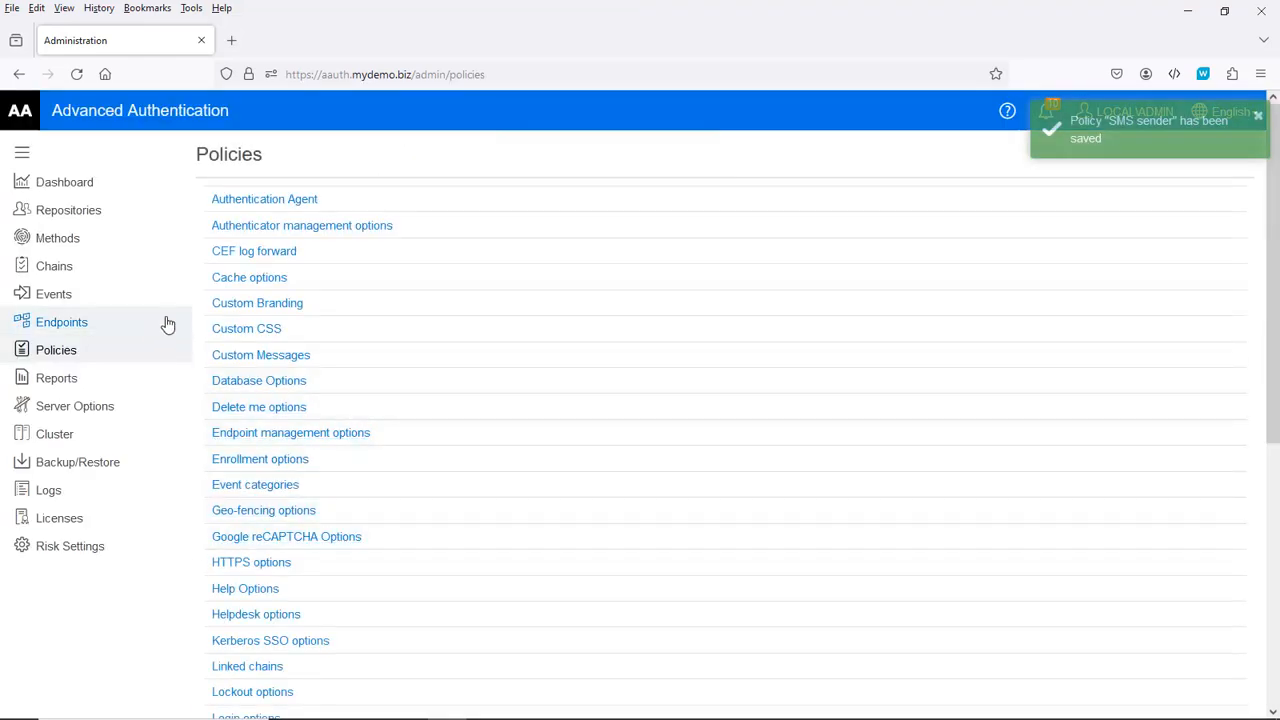
Step: Switch the OATH OTP method's TOTP Google Authenticator QR code format to ON
{"action": "left_click", "coordinate": [60, 238]}
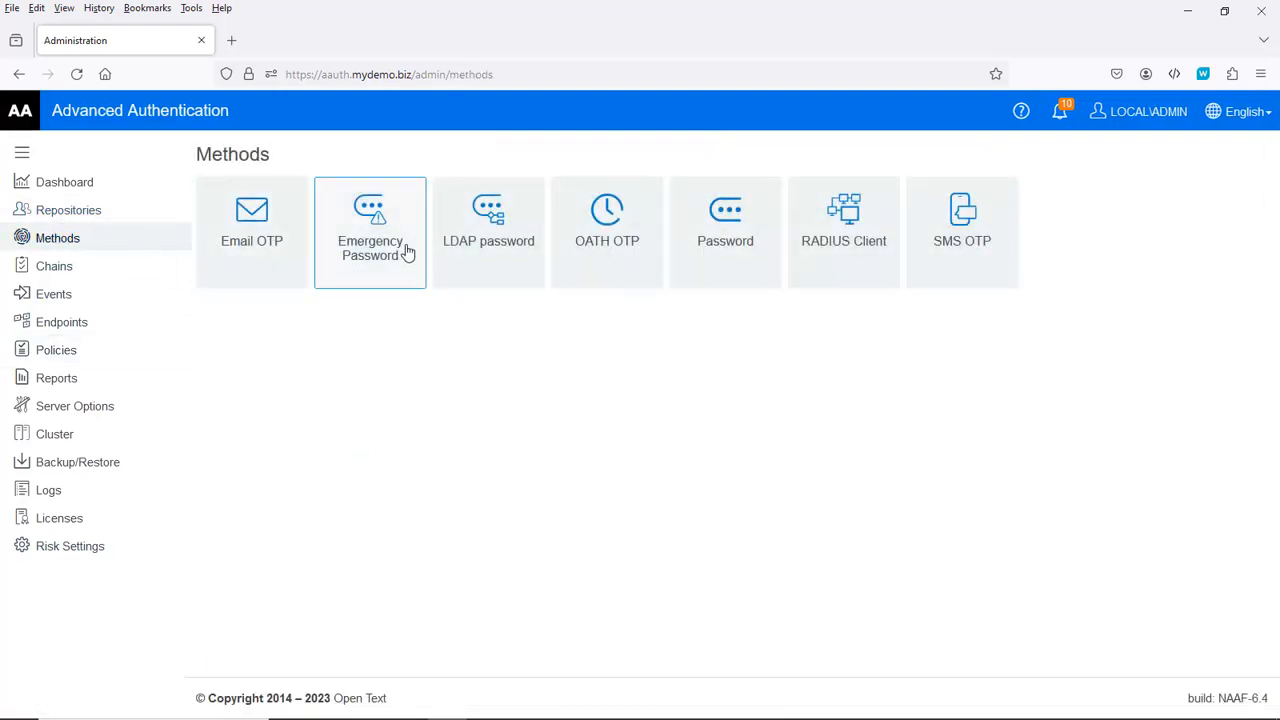
{"action": "left_click", "coordinate": [596, 230]}
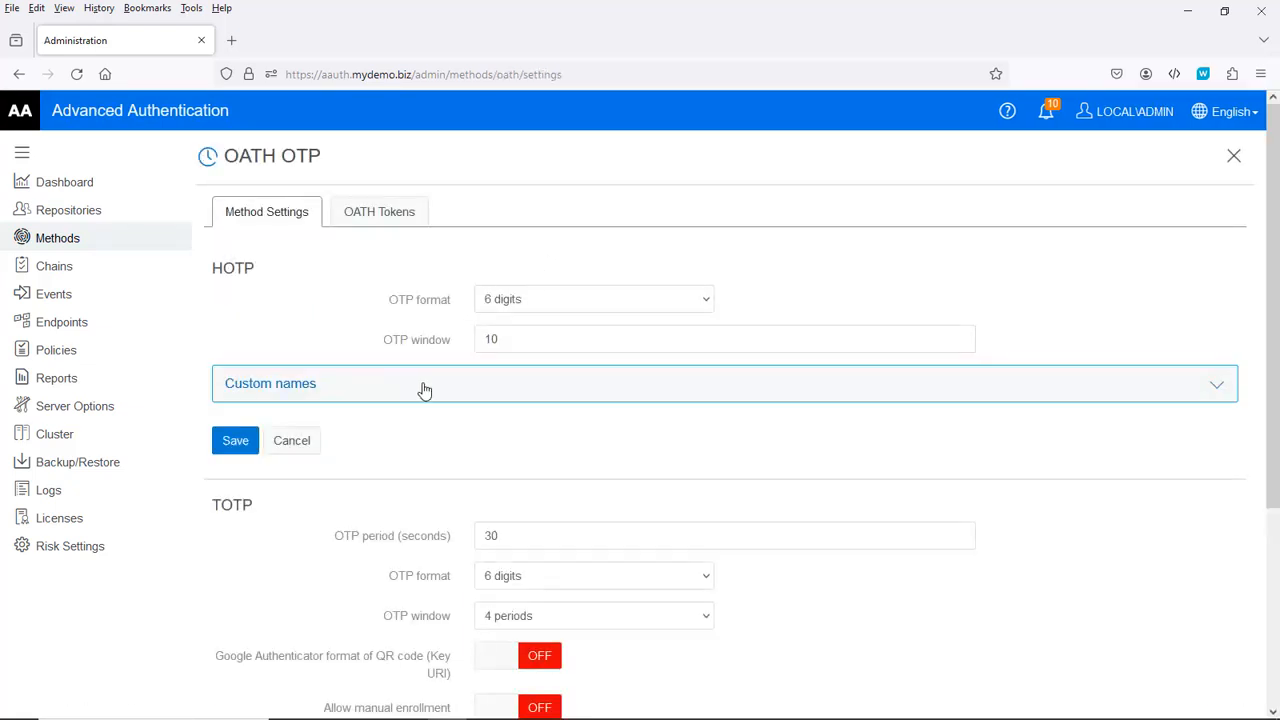
{"action": "scroll", "coordinate": [440, 385], "scroll_direction": "down", "scroll_amount": 3}
{"action": "scroll", "coordinate": [460, 400], "scroll_direction": "down", "scroll_amount": 1}
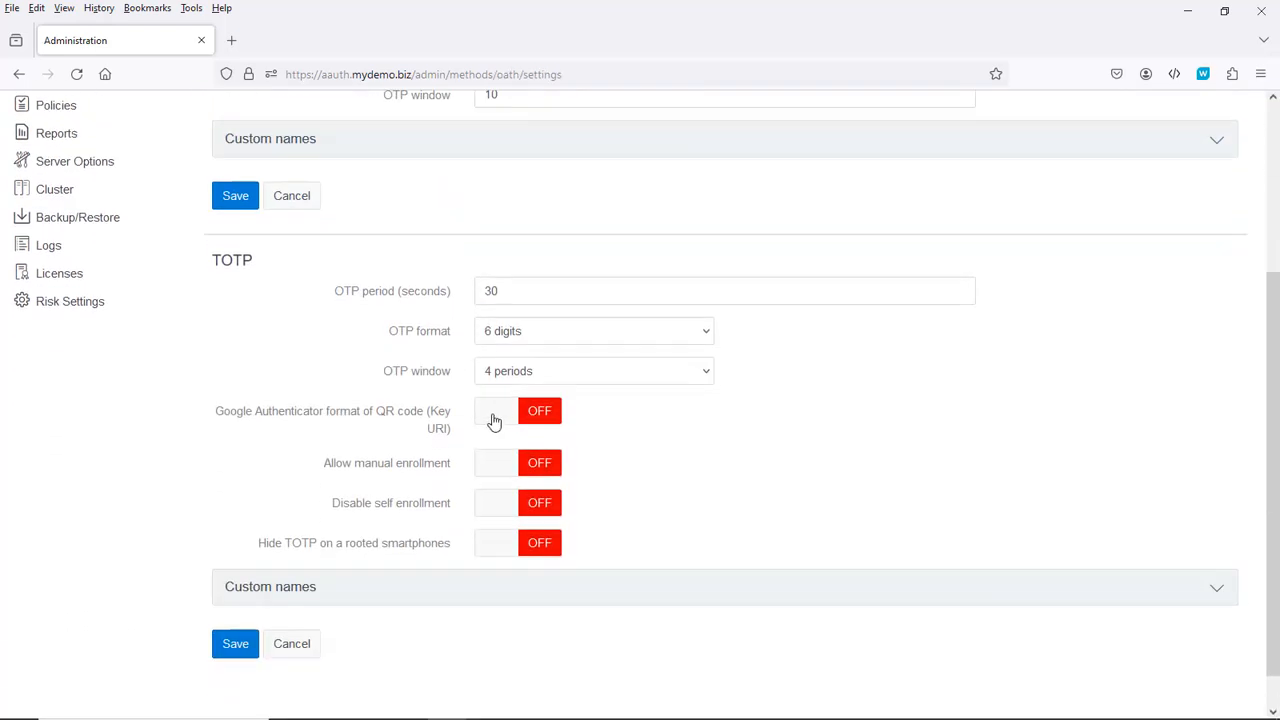
{"action": "left_click", "coordinate": [500, 421]}
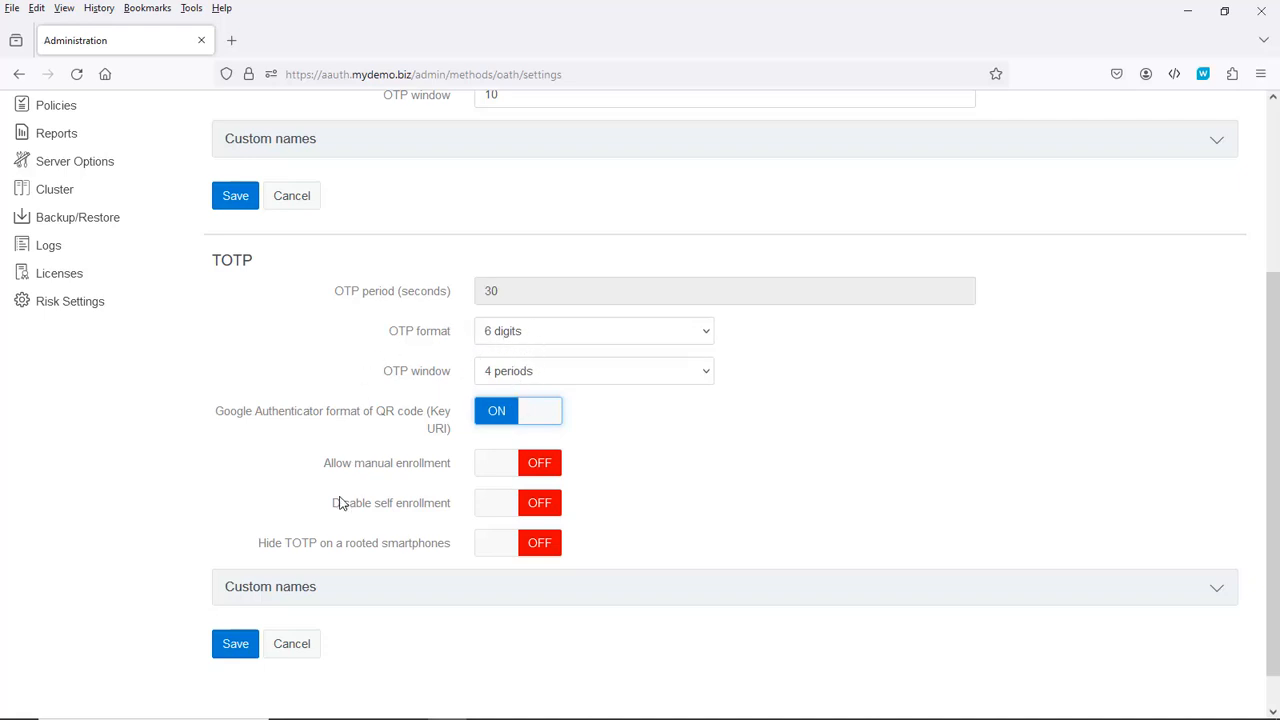
Step: Save the TOTP settings and return to the Methods list
{"action": "left_click", "coordinate": [240, 645]}
{"action": "left_click", "coordinate": [237, 649]}
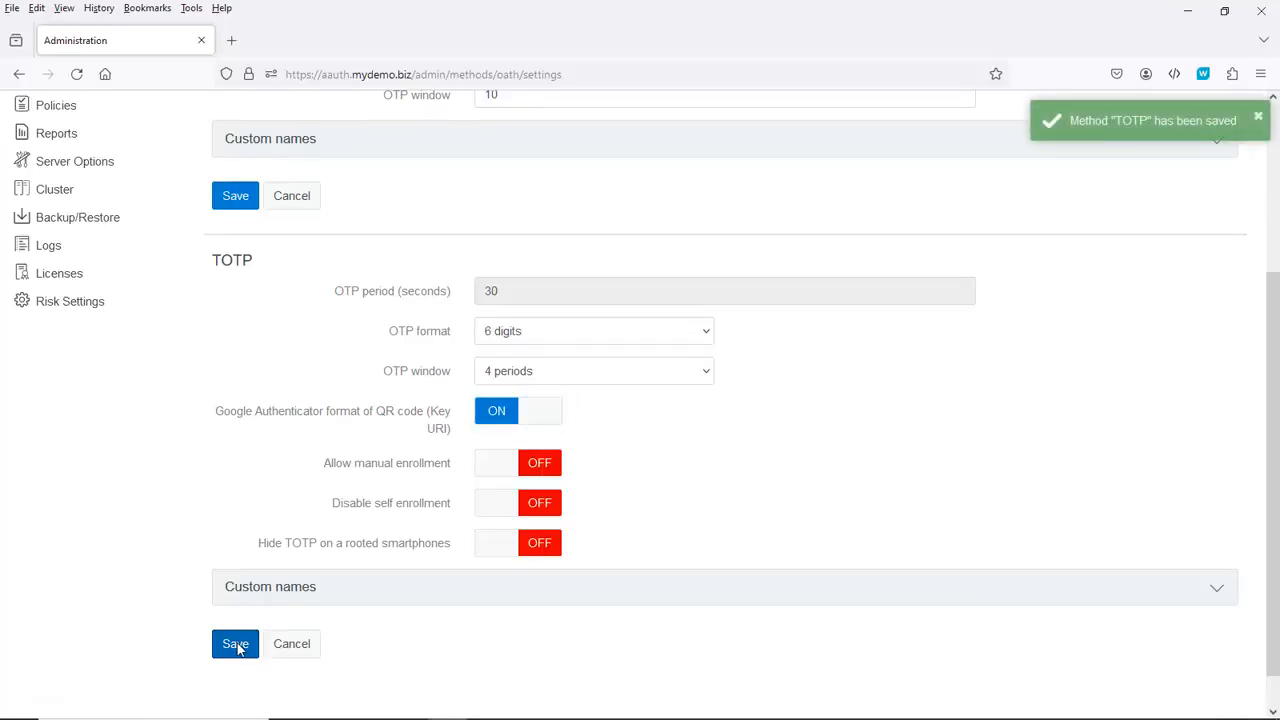
{"action": "left_click", "coordinate": [290, 646]}
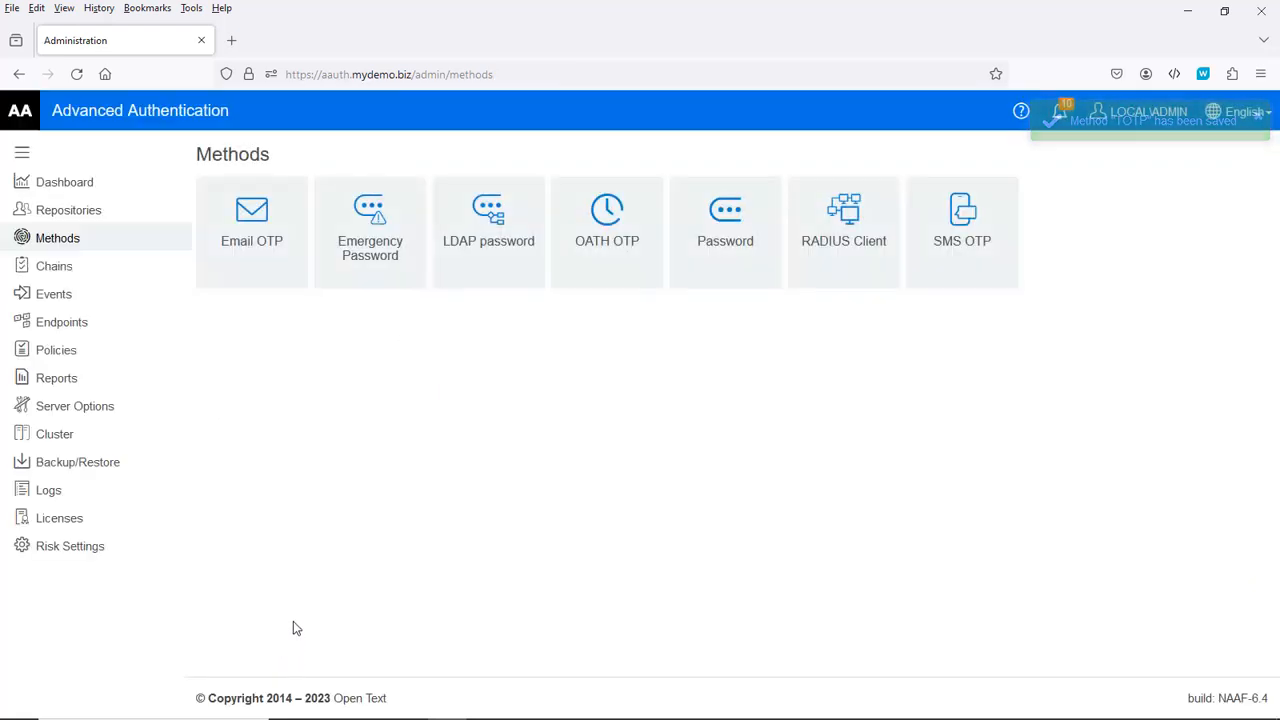